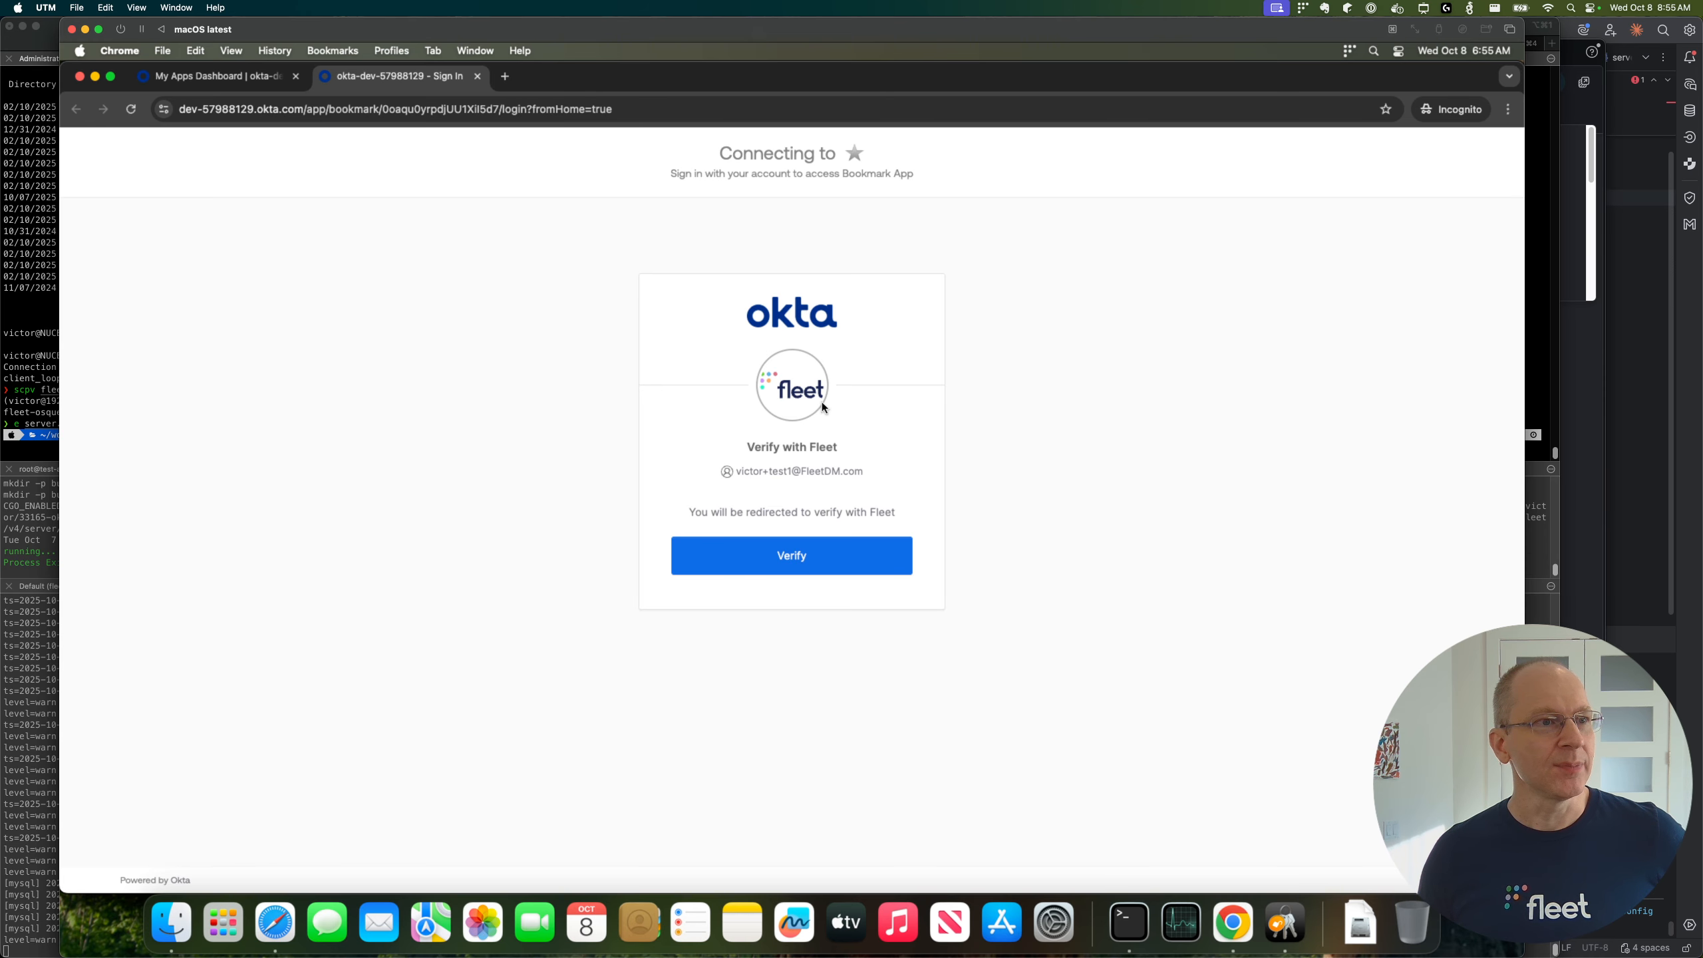
Step: Verify the Okta sign-in with Fleet using the Fleet Identity certificate, and allow System keychain access with the administrator's user name and password
click(795, 557)
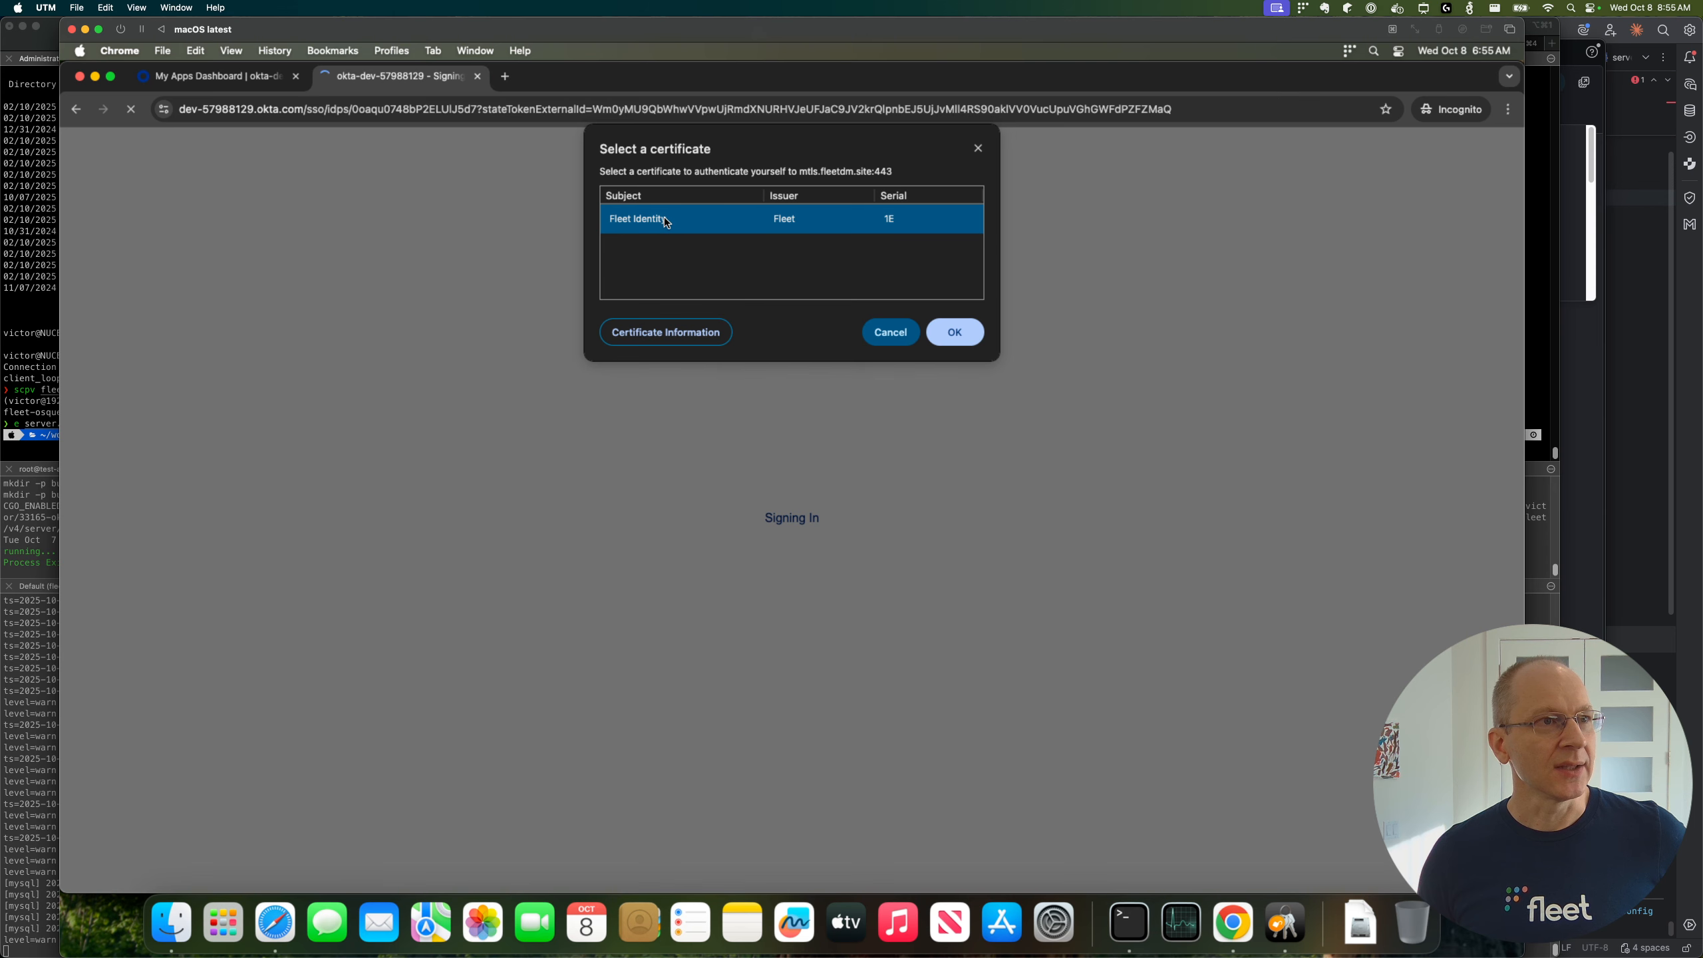
click(954, 332)
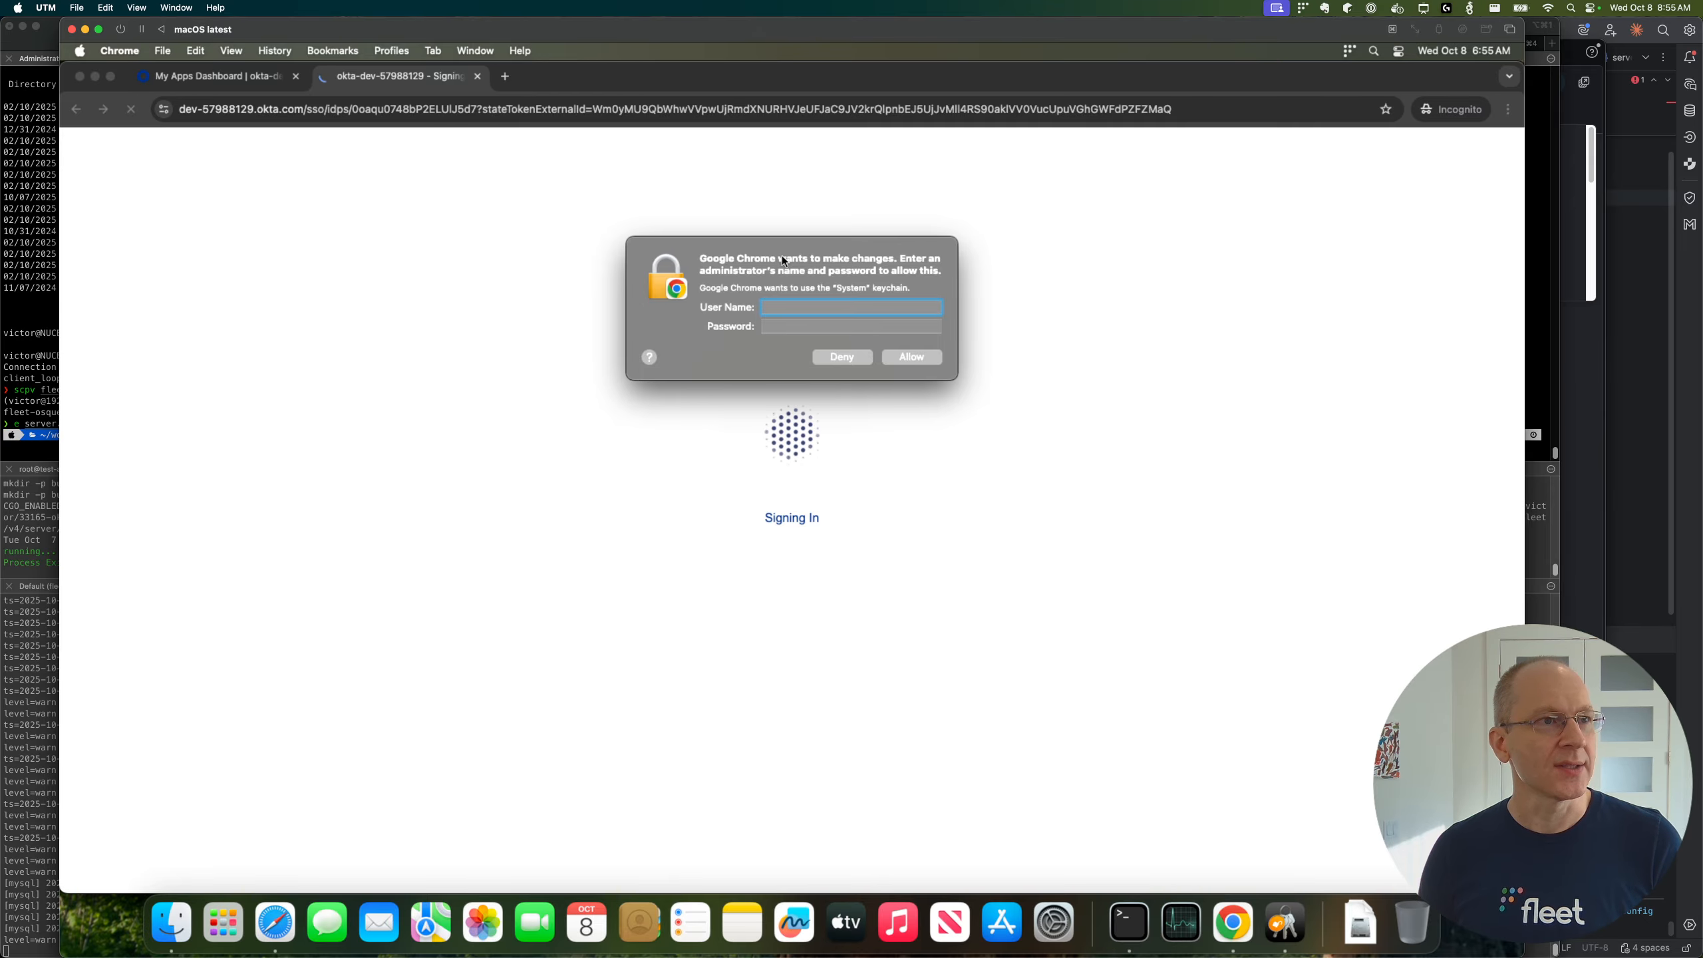
text(victor)
key(Tab)
text(••••••••••••)
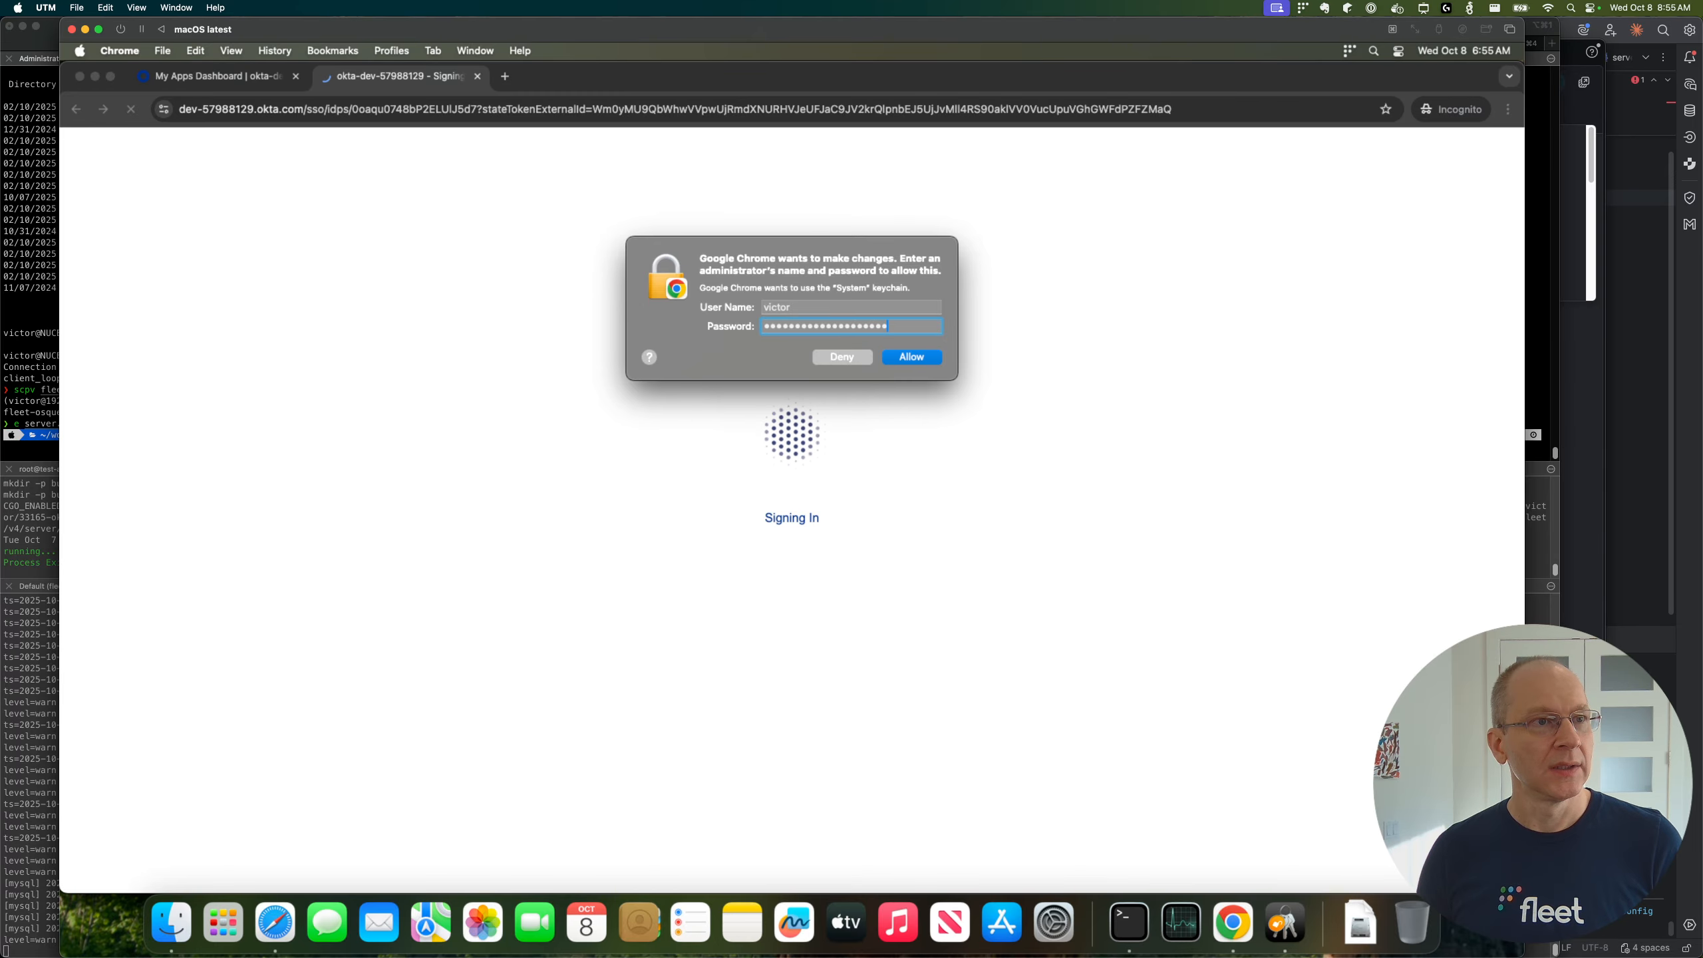
key(Return)
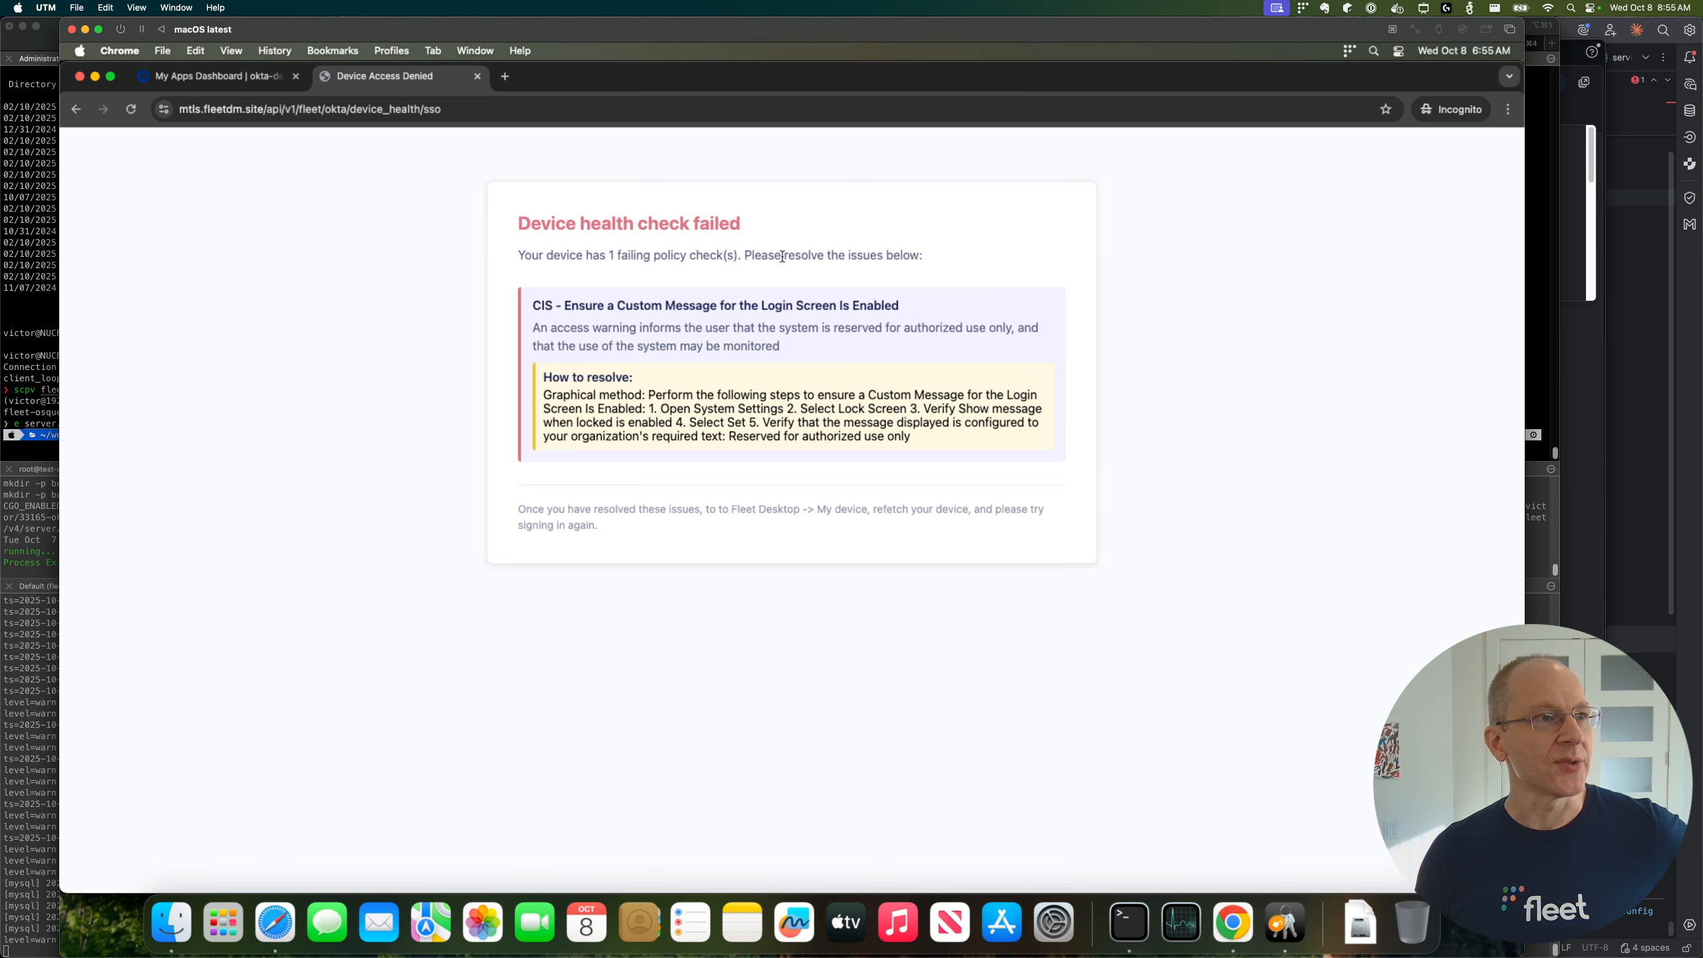
Step: Read the device health check result, including the policy name and its resolution instructions
triple_click(610, 230)
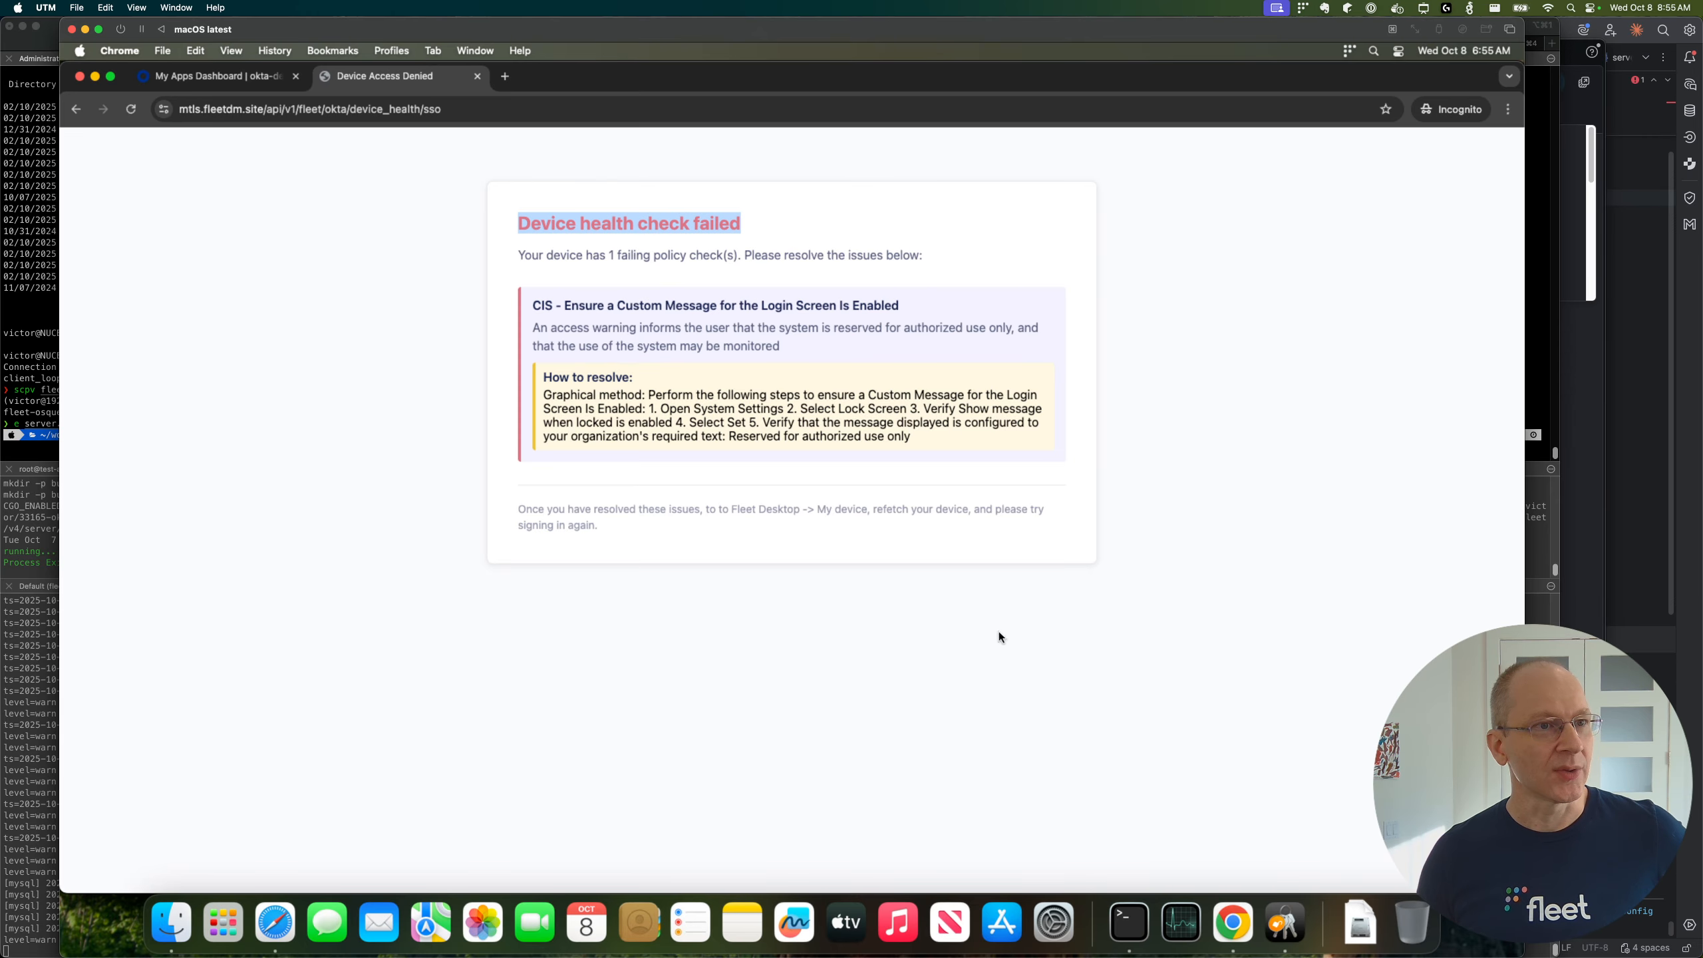
click(621, 304)
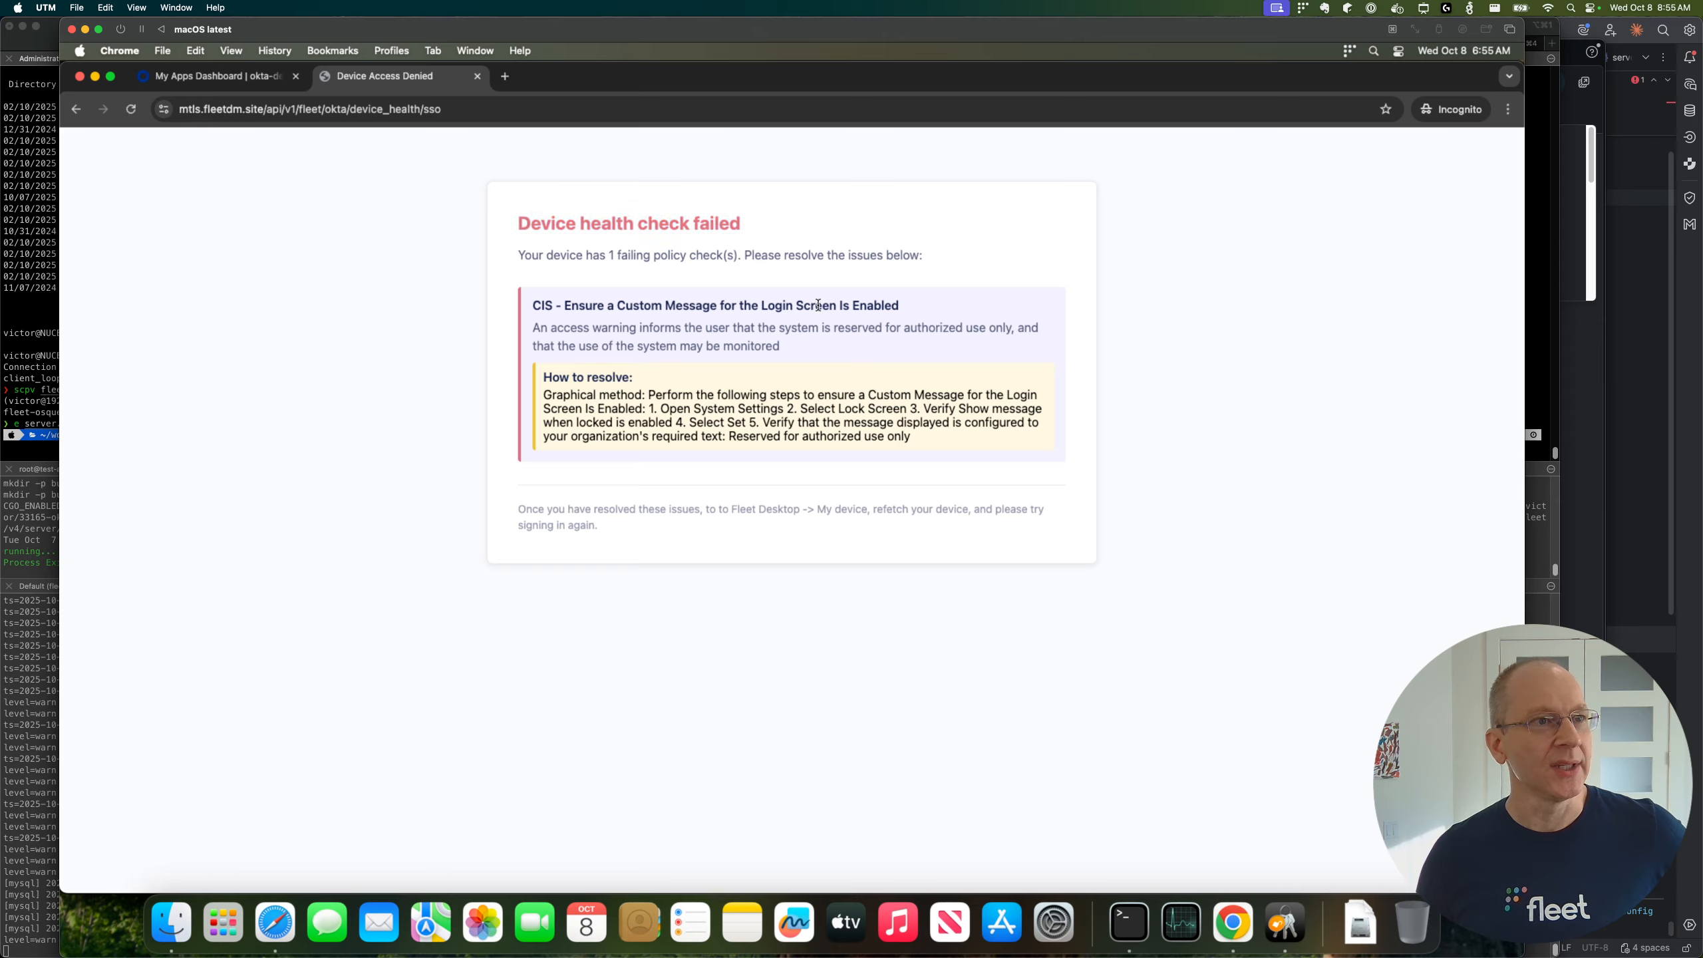
drag(547, 395, 873, 424)
click(933, 434)
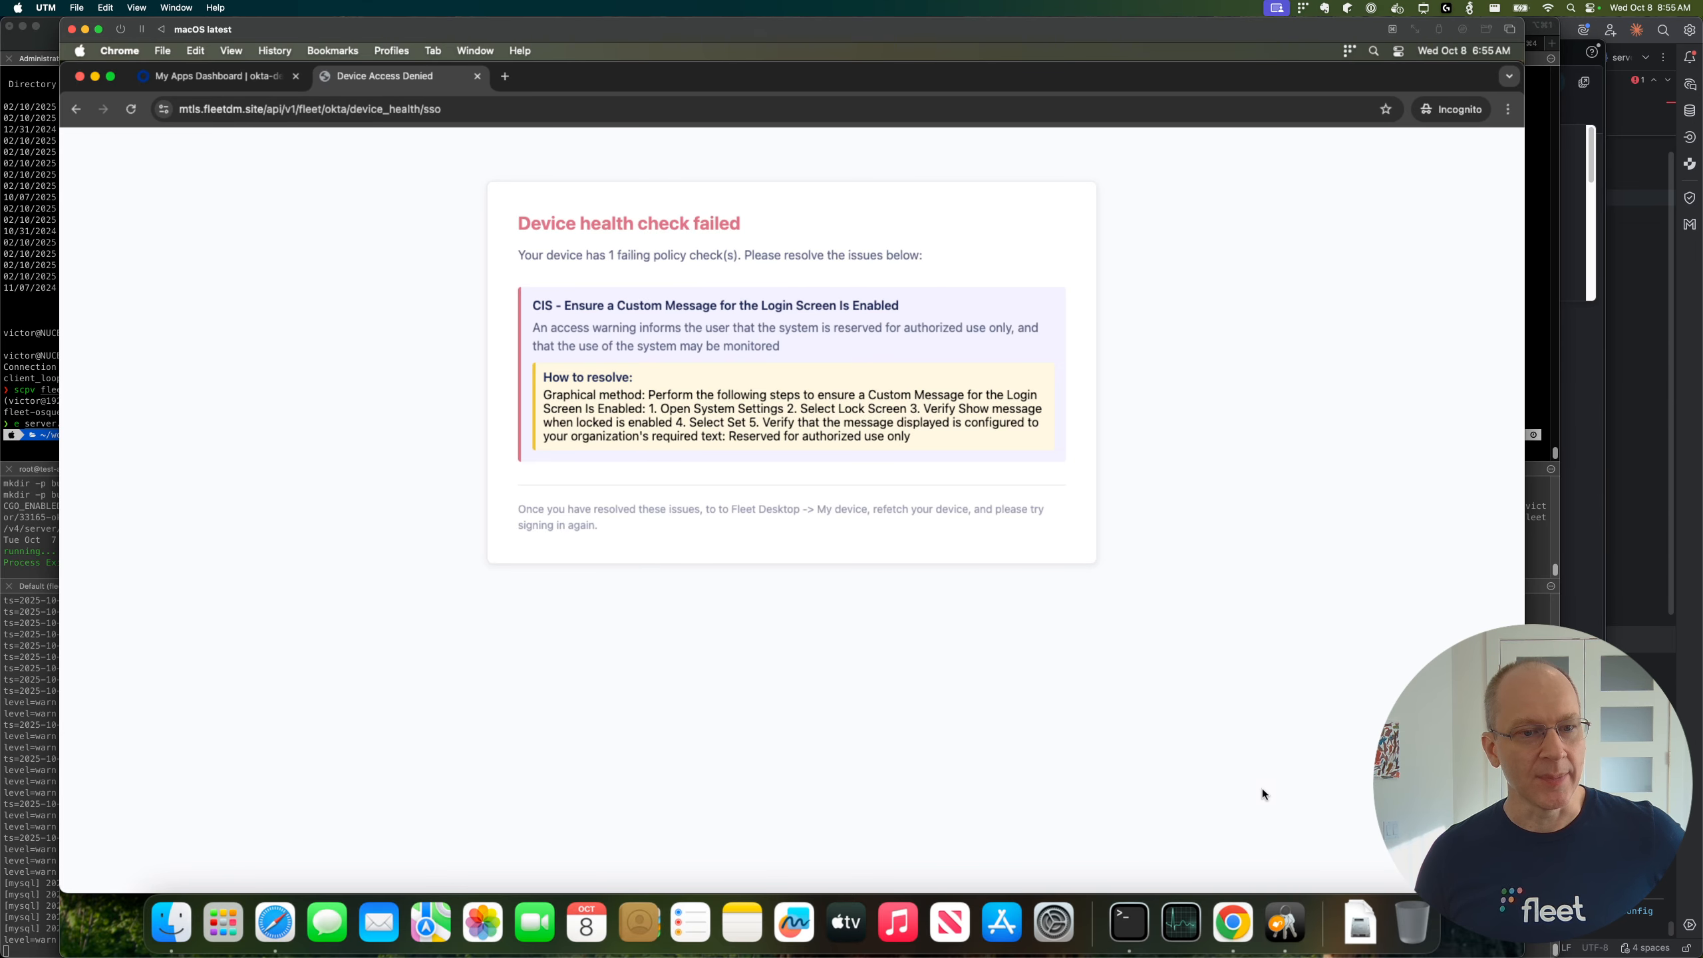
Step: Switch to Keychain Access and examine the Fleet Identity certificate and its private key in the System keychain
click(1284, 933)
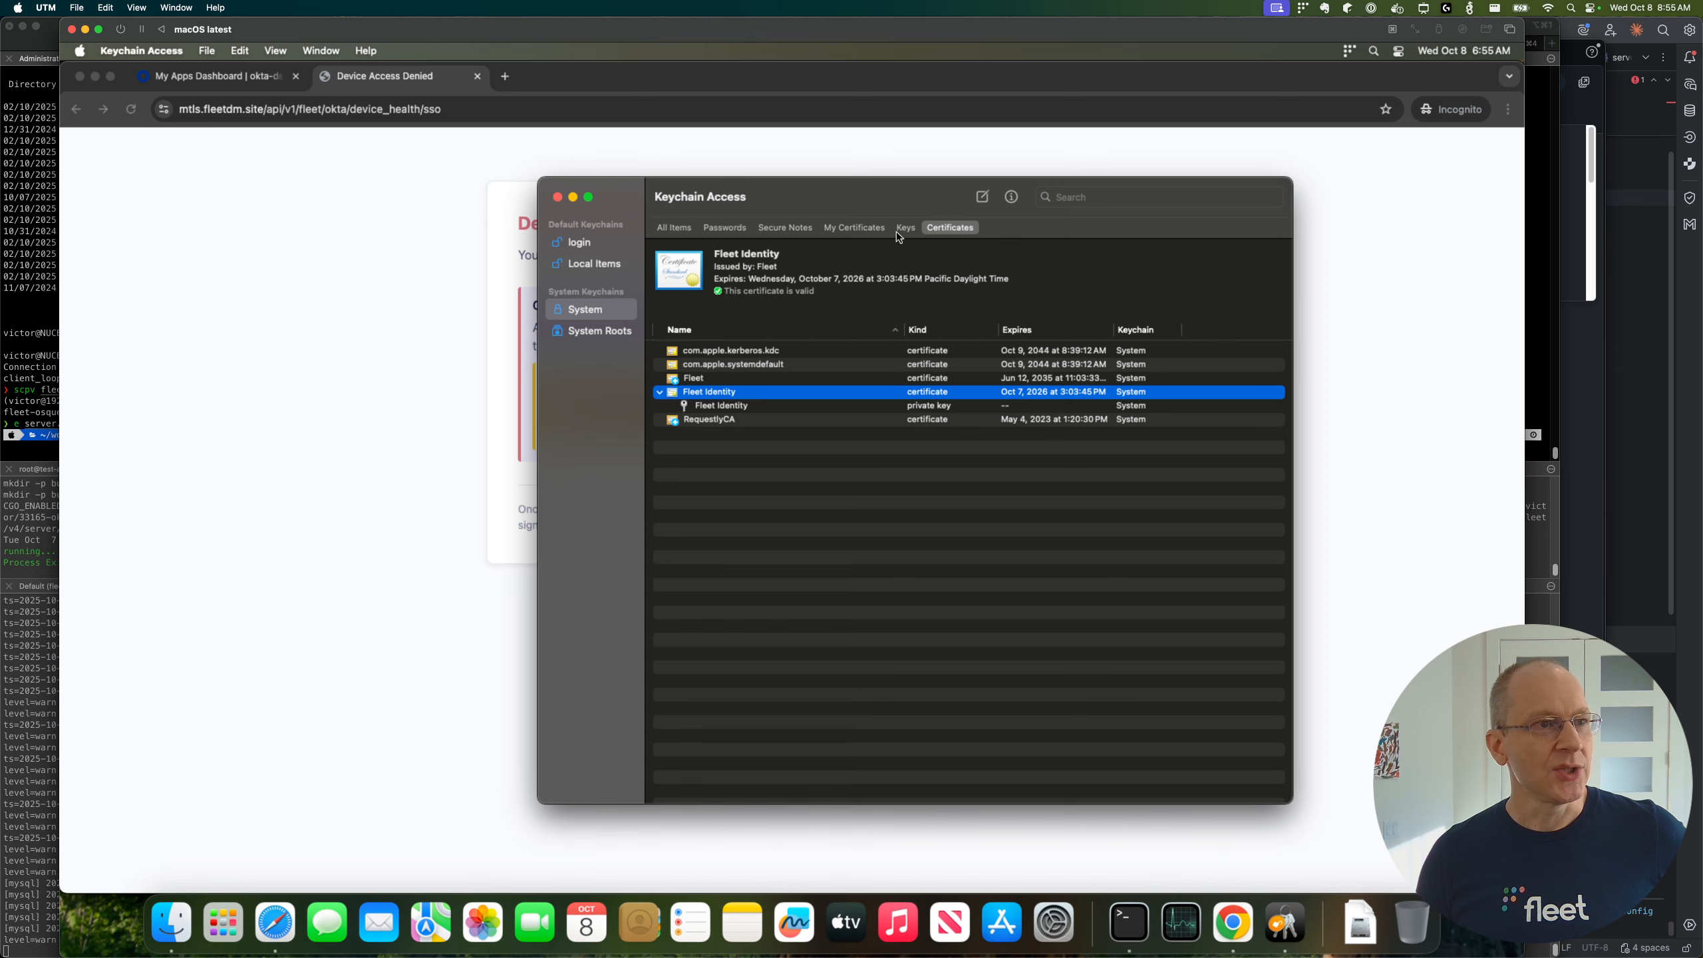
drag(846, 187, 884, 157)
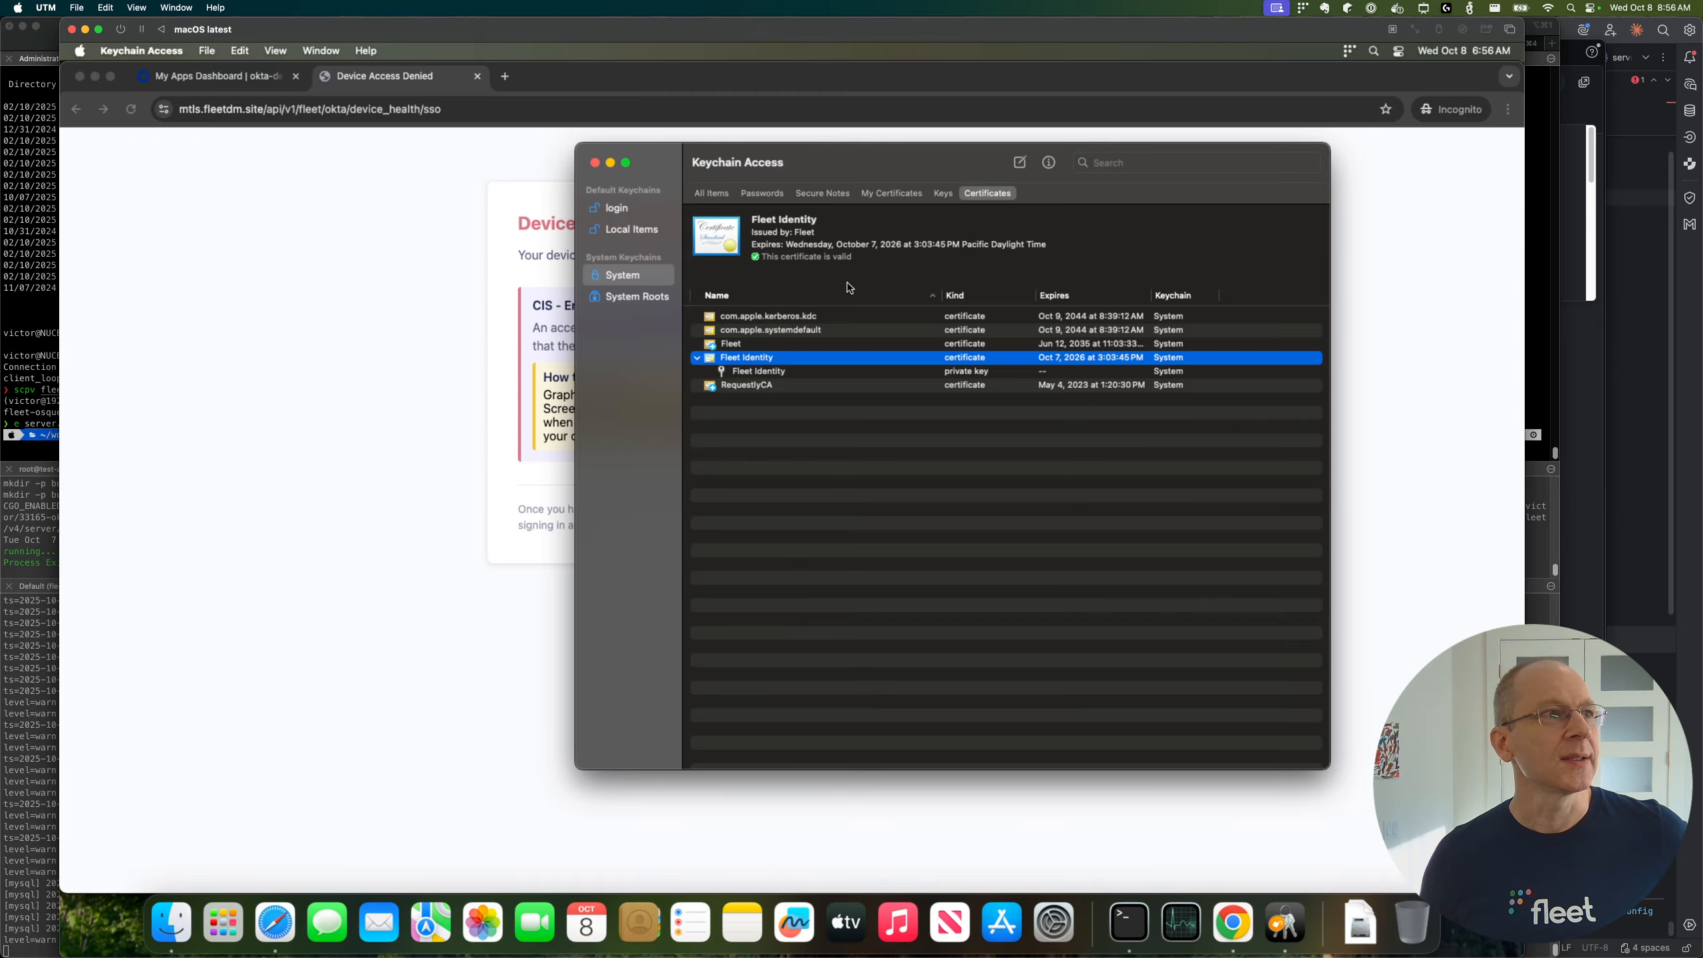
drag(853, 159, 912, 149)
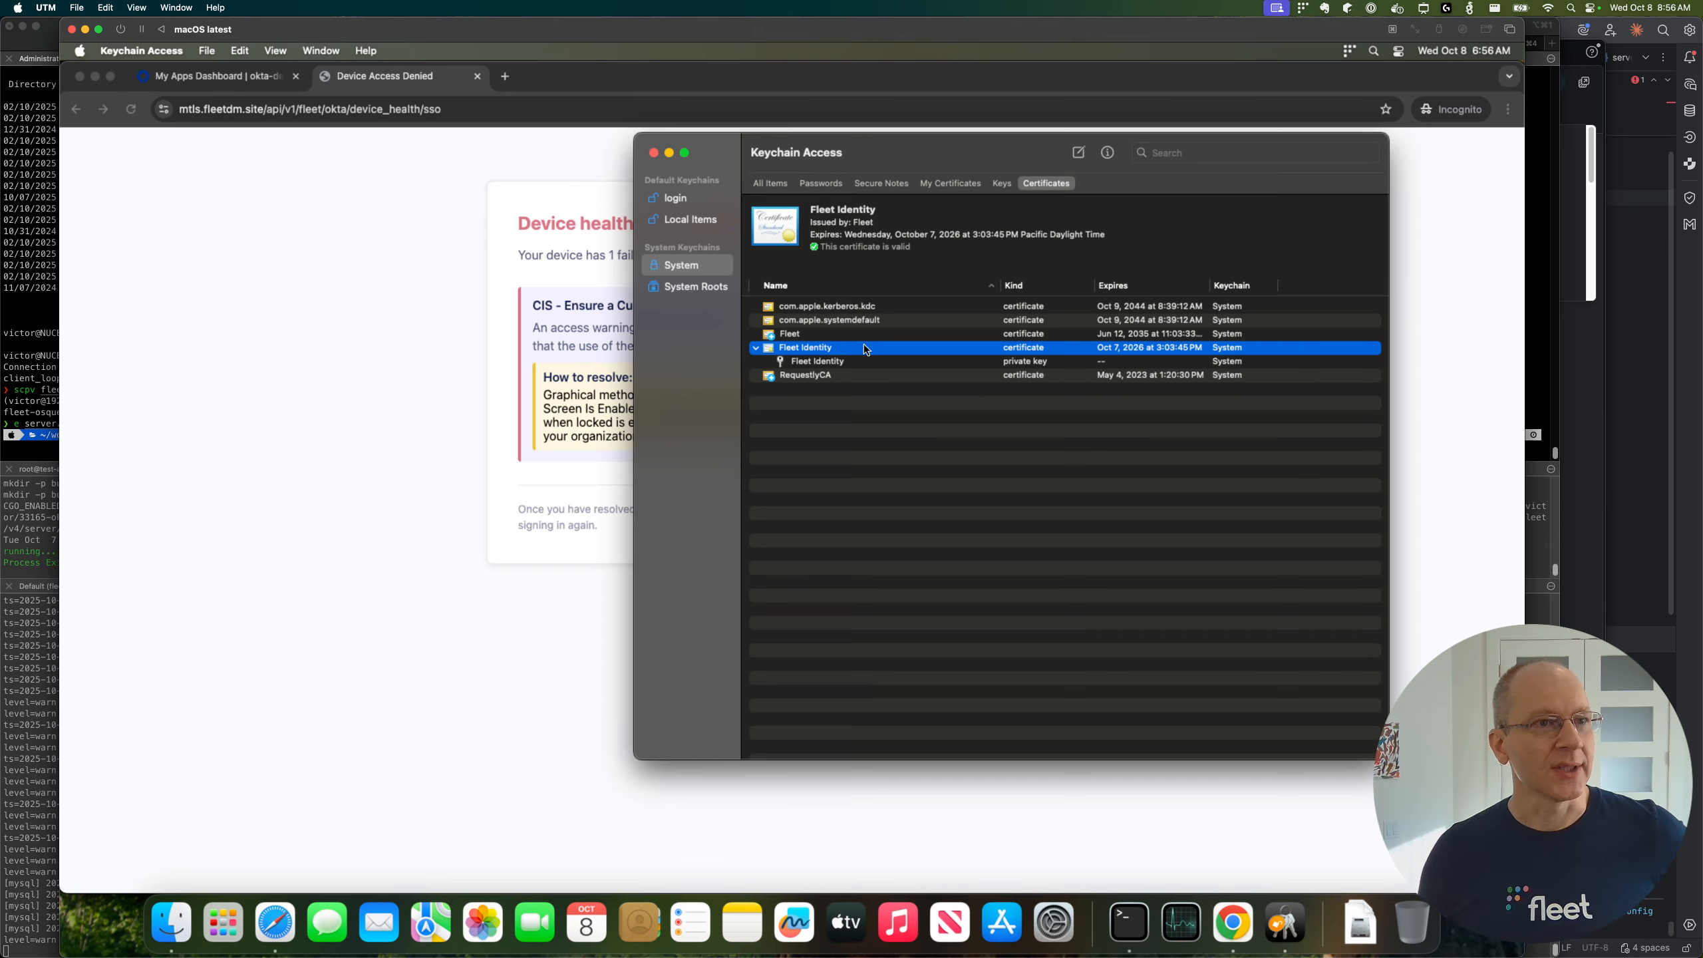
click(755, 348)
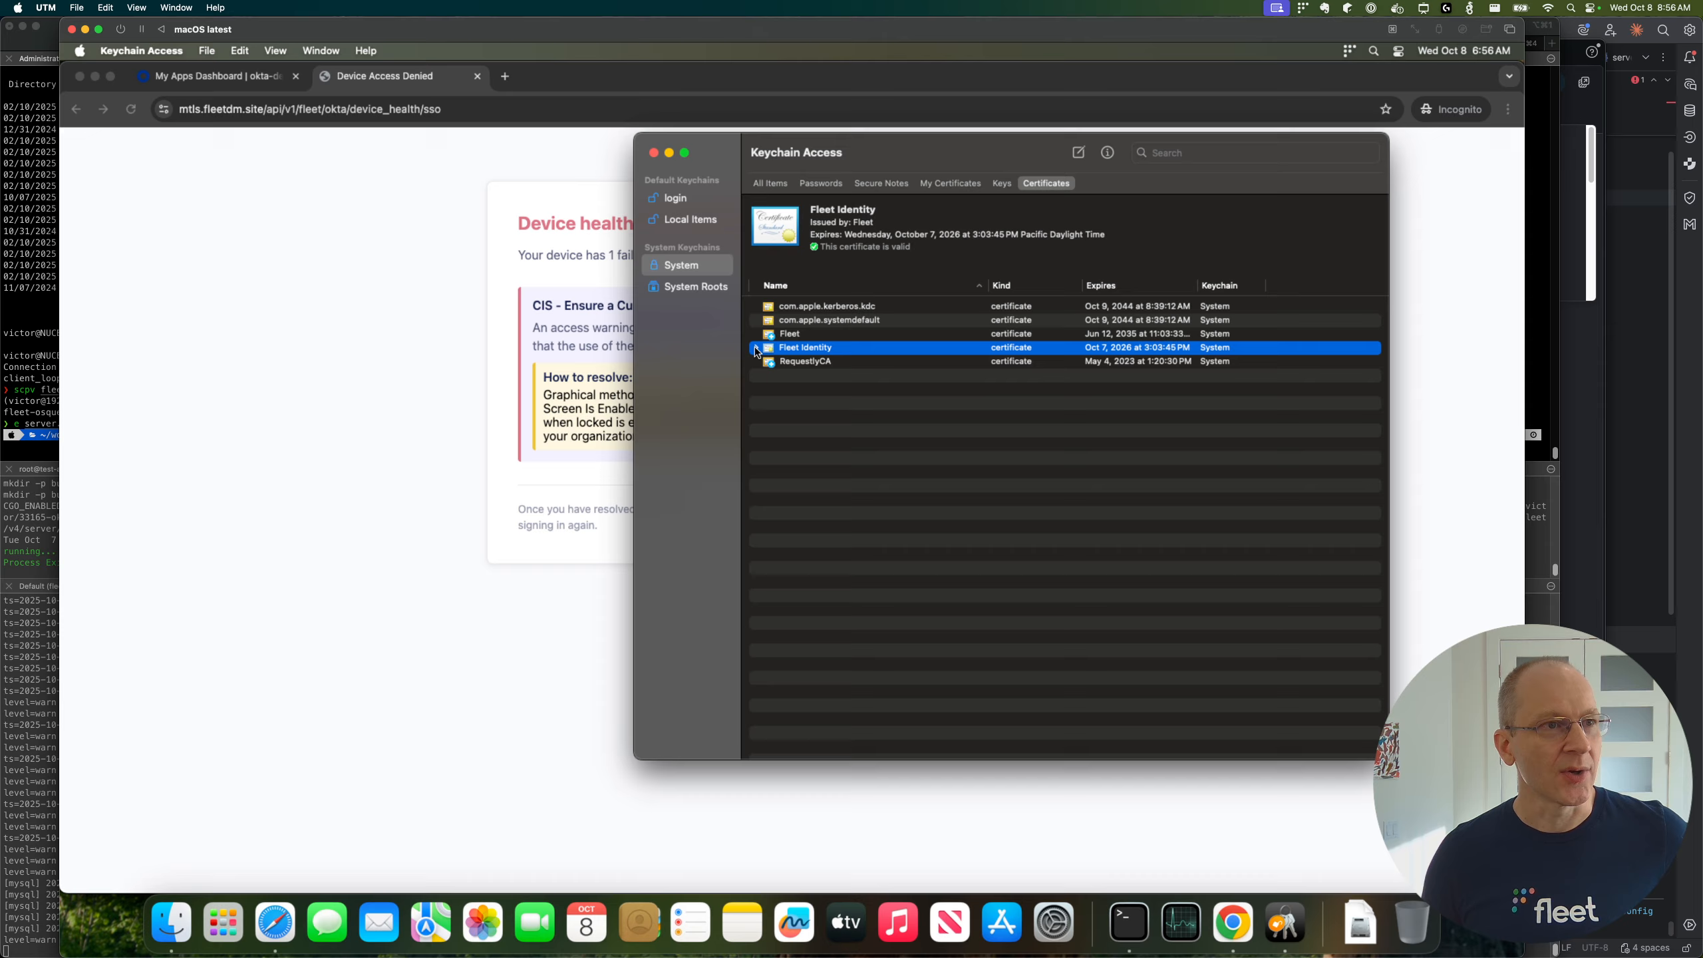
click(756, 348)
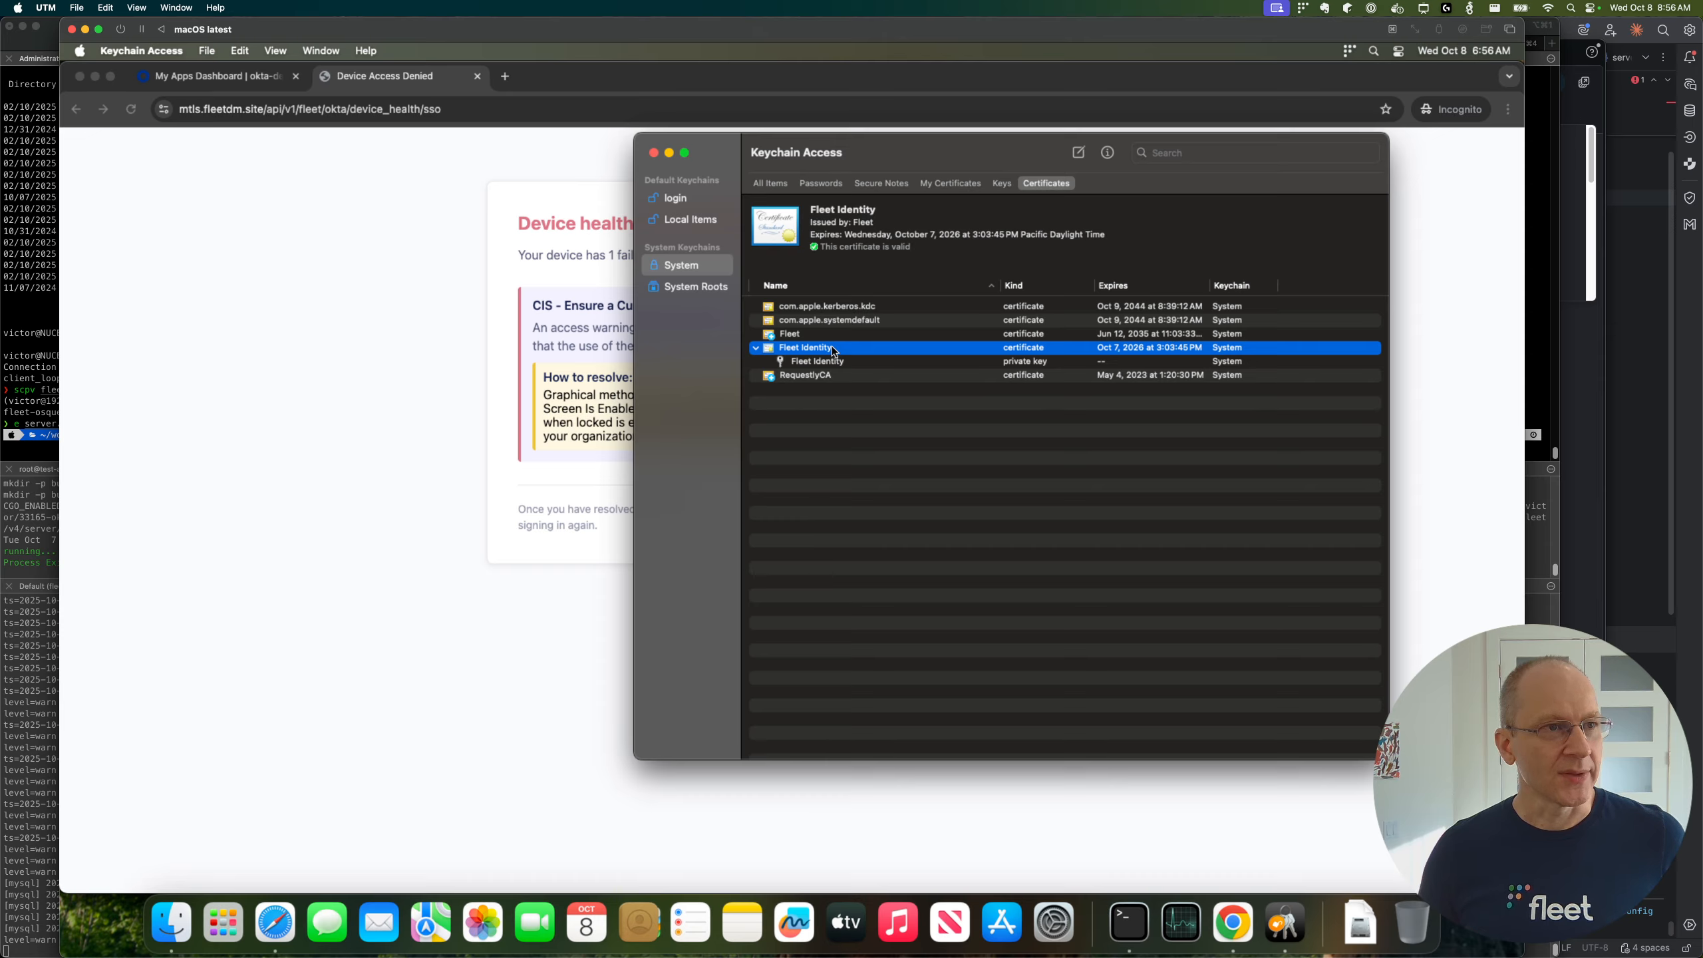
Step: Look at the new identity preference form for the Fleet Identity certificate and cancel without adding one
right_click(832, 350)
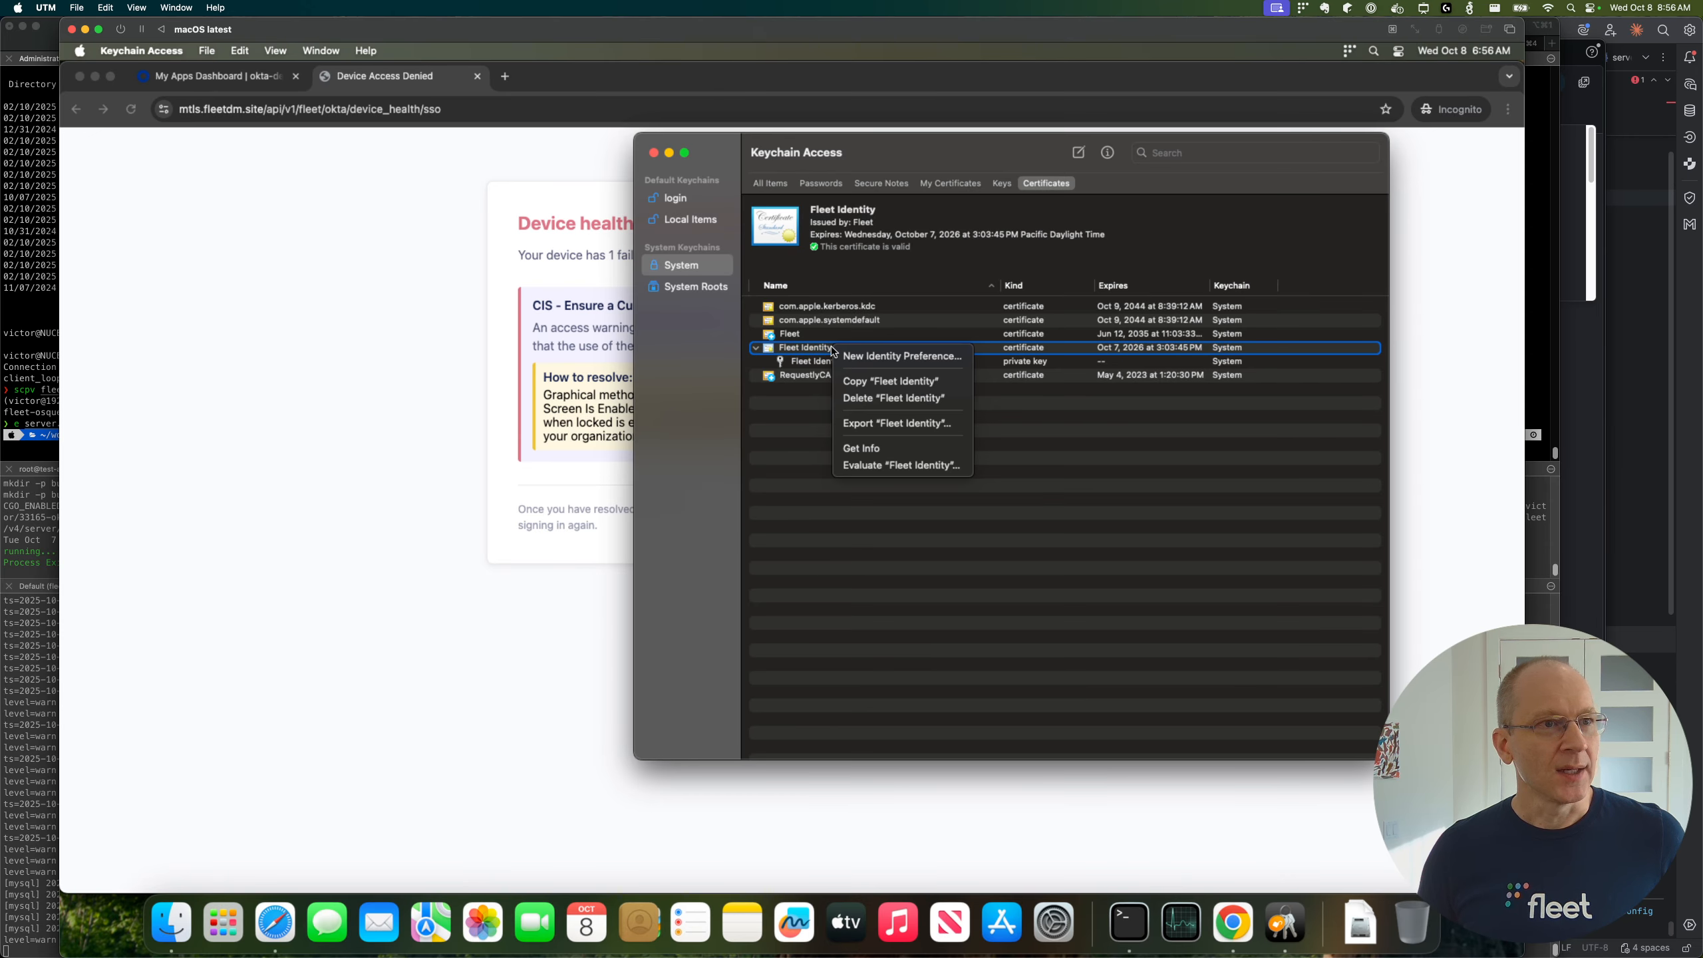
click(885, 357)
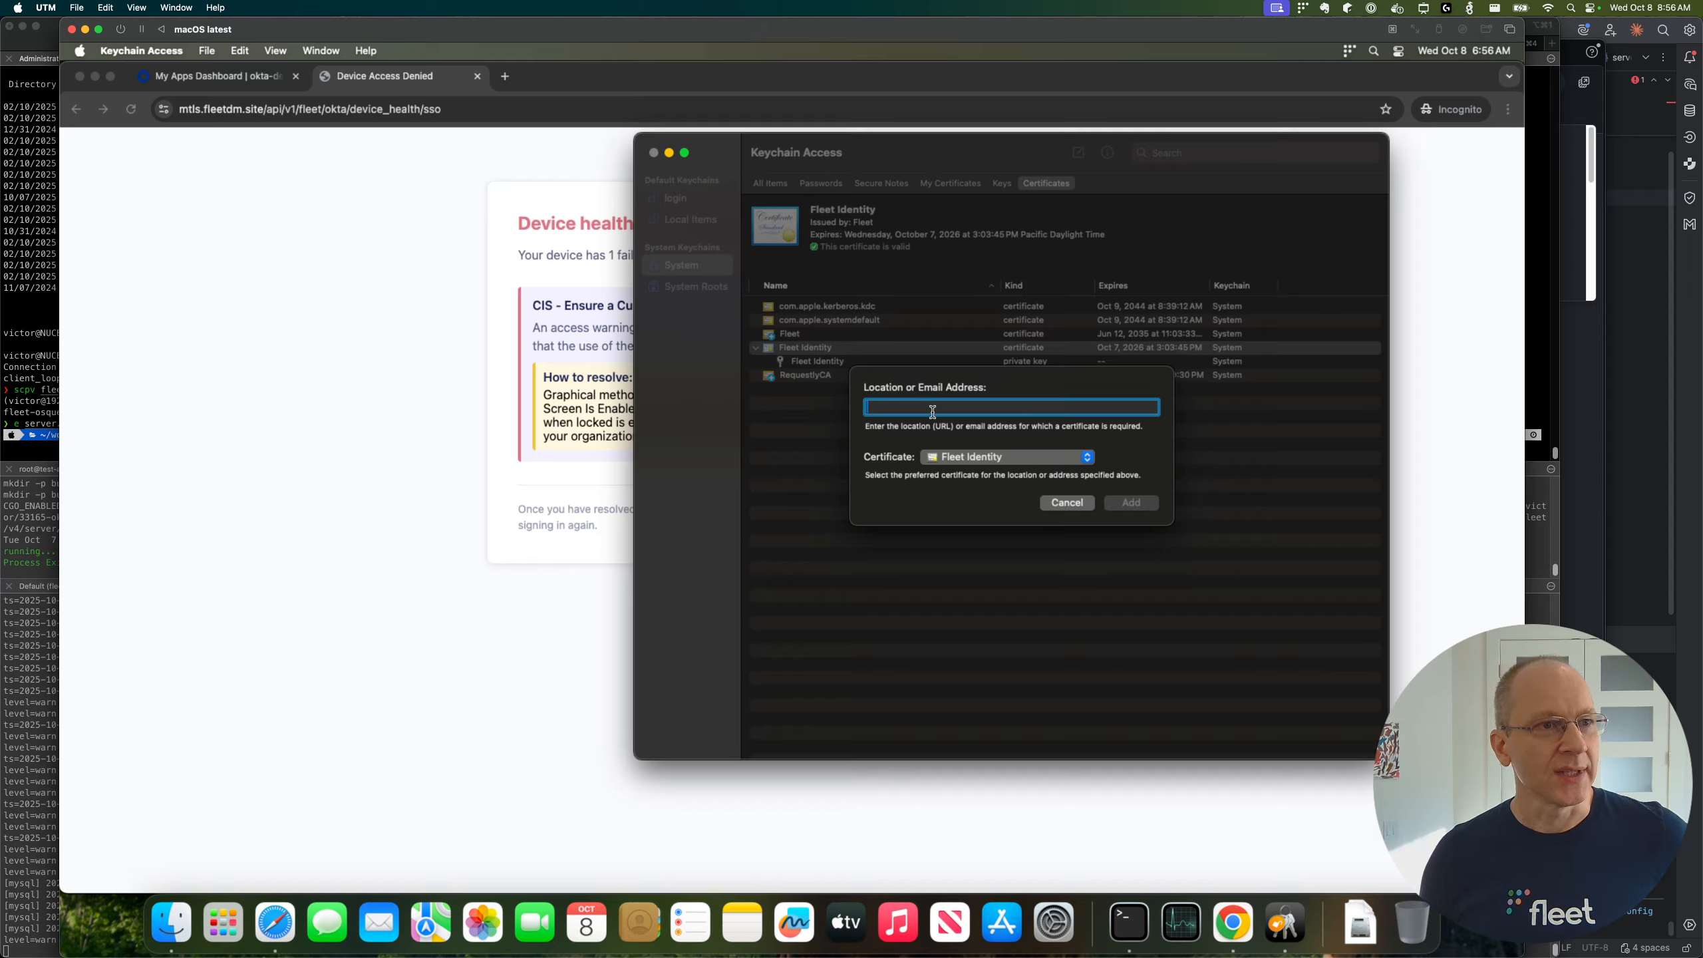
click(1067, 503)
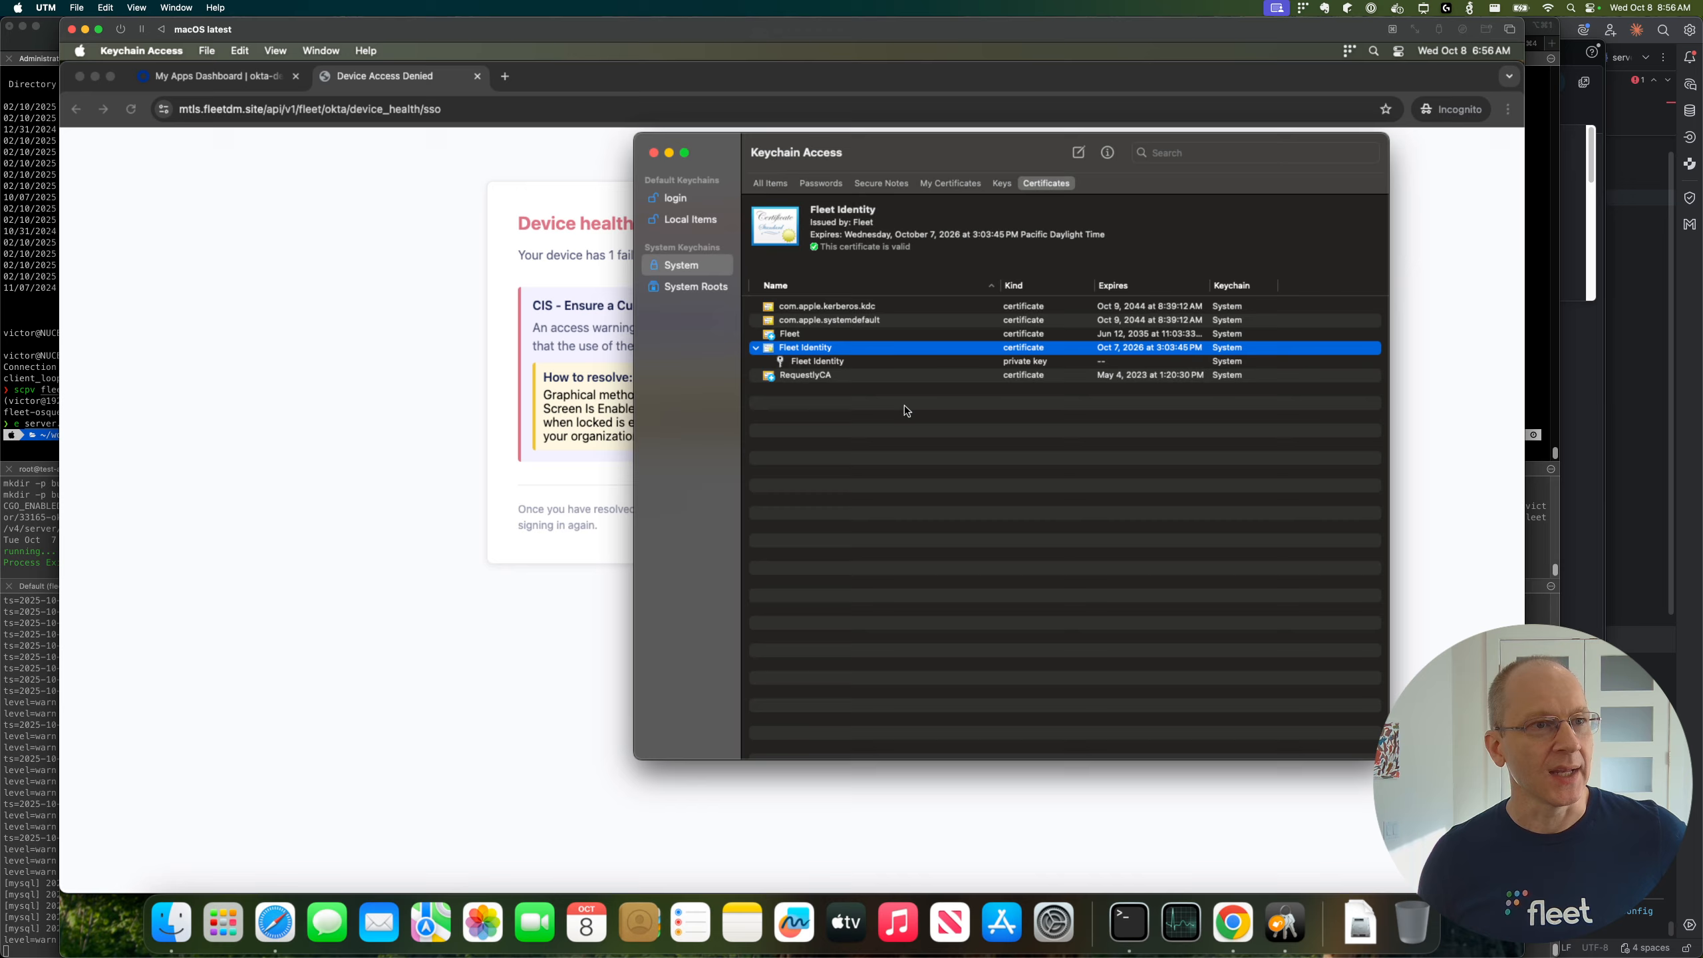
Step: Examine the access control settings of the Fleet Identity private key and close its details
double_click(835, 361)
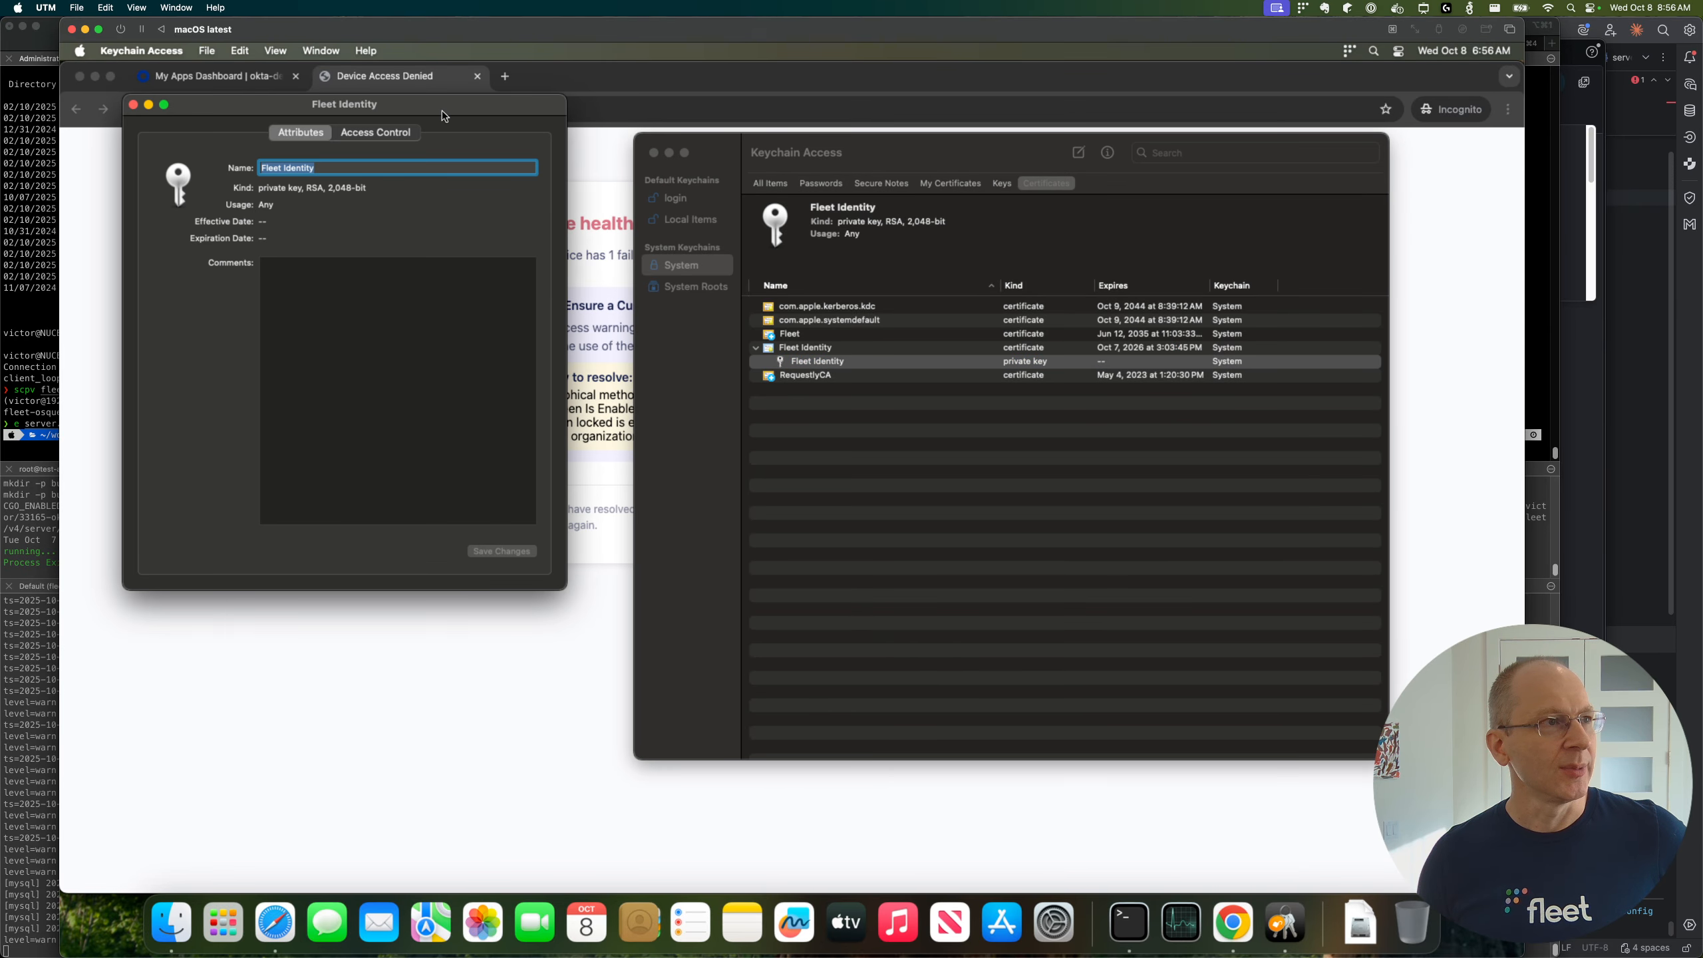
drag(442, 109, 953, 273)
click(891, 298)
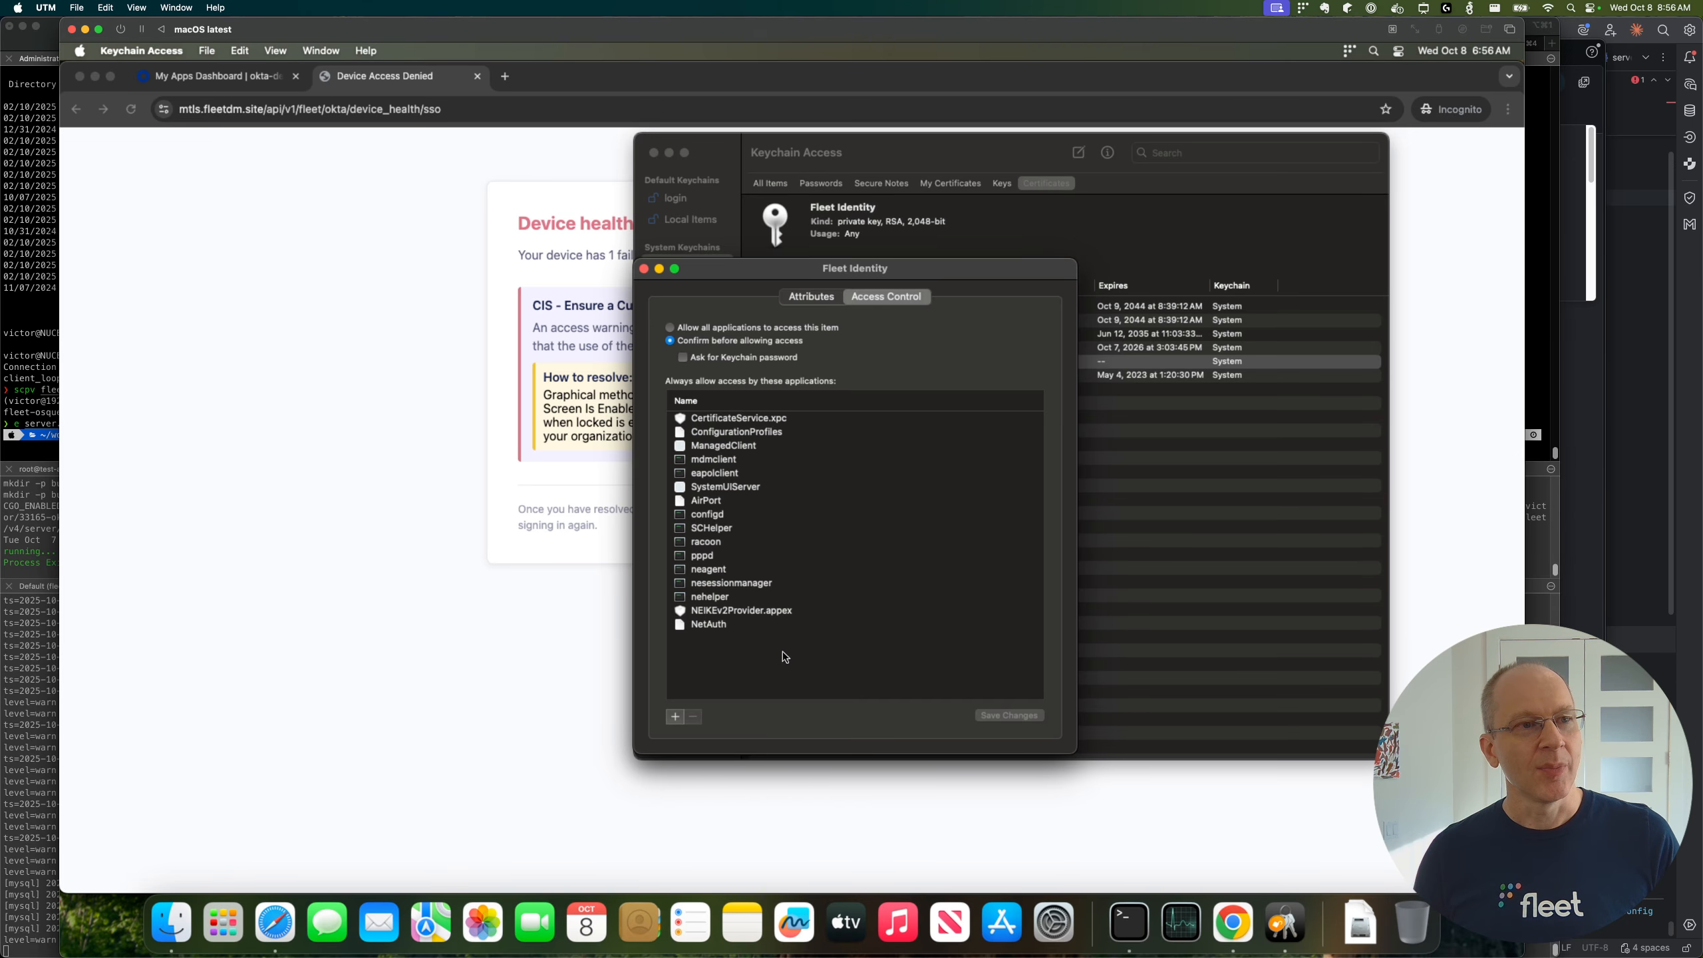
click(644, 269)
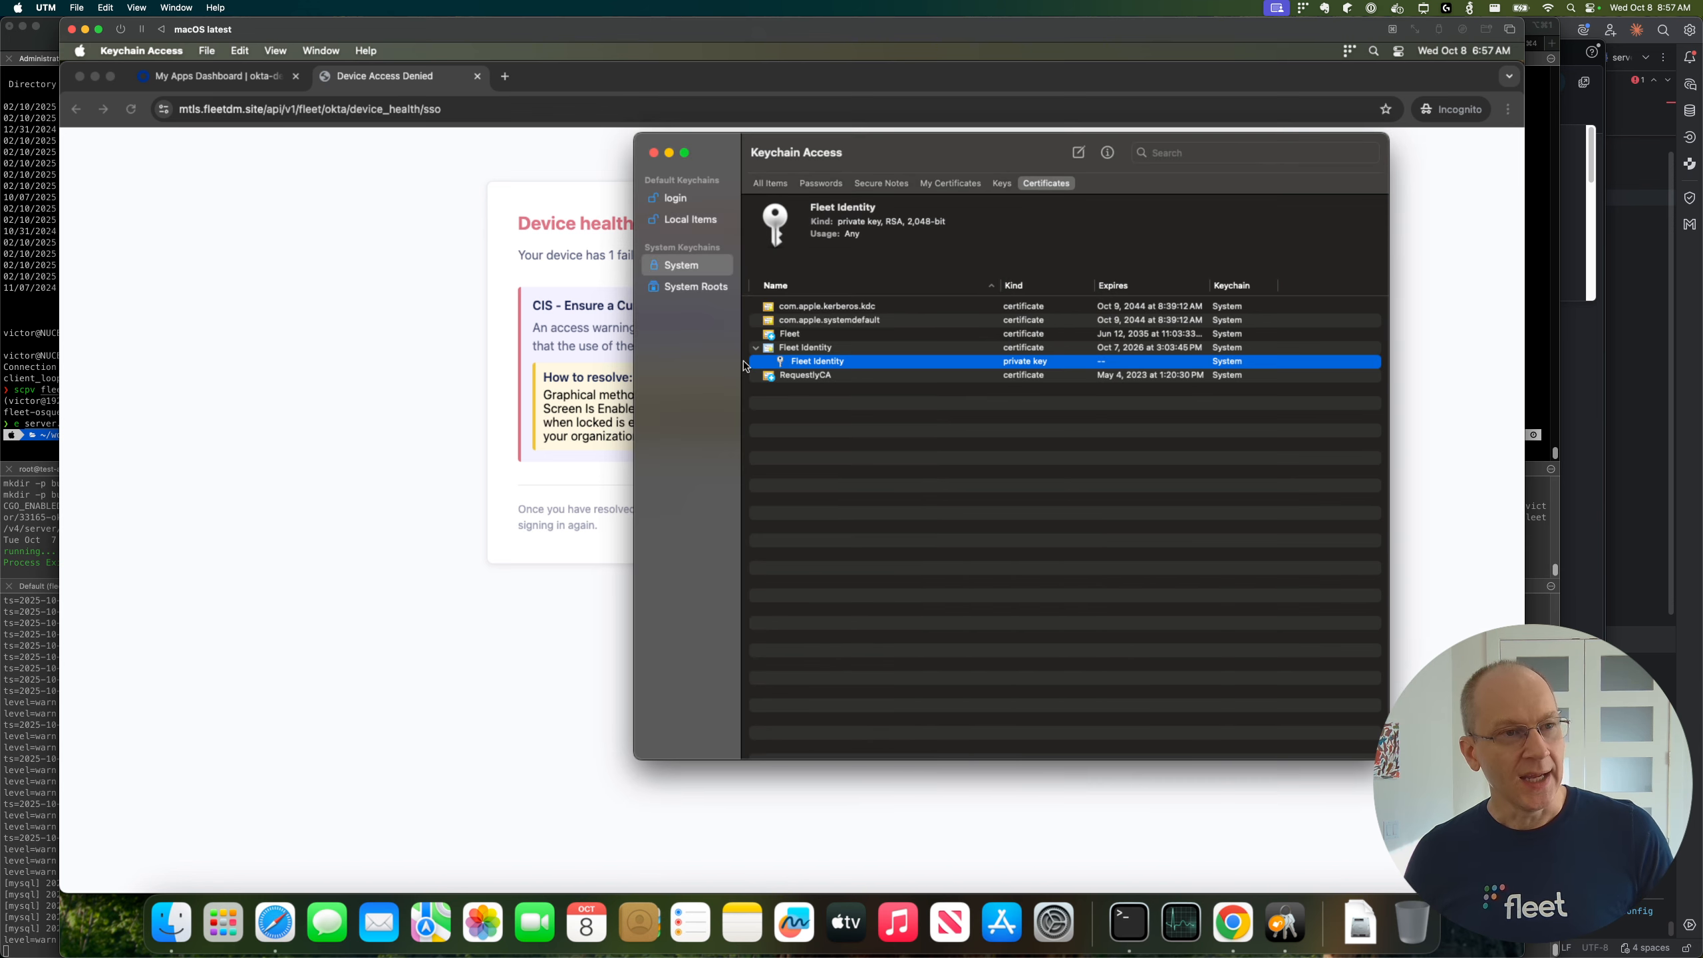
Step: Return to the Device Access Denied page in Chrome and review the steps for resolving the login message policy
right_click(861, 348)
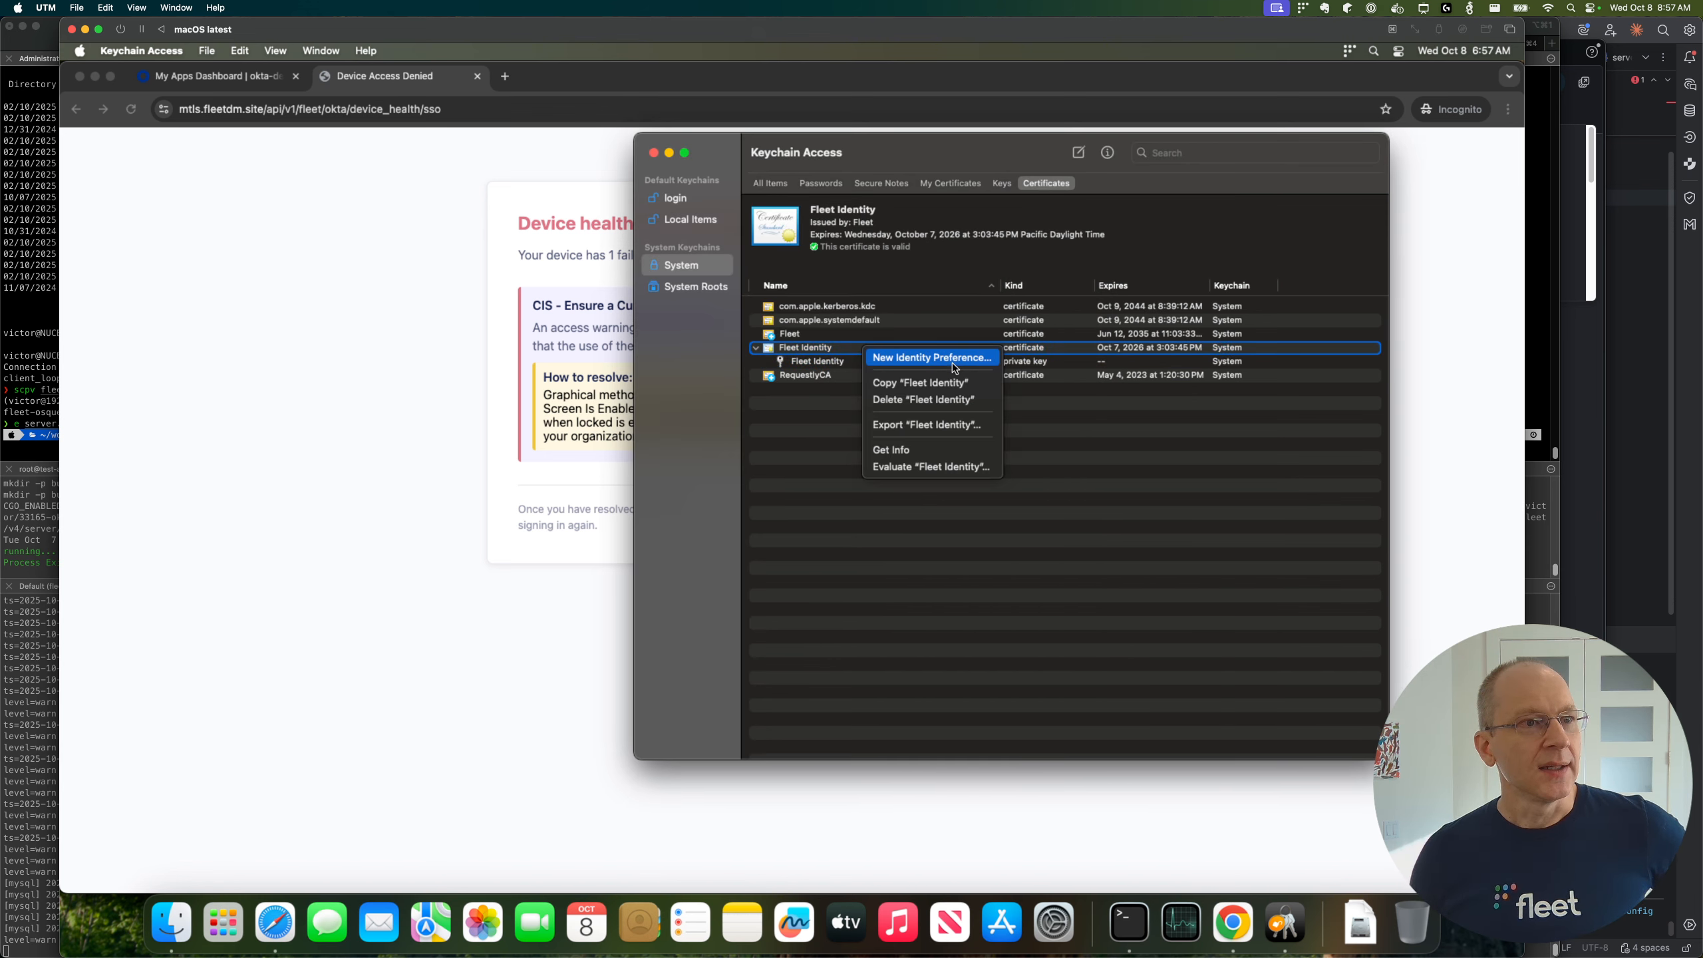
click(578, 668)
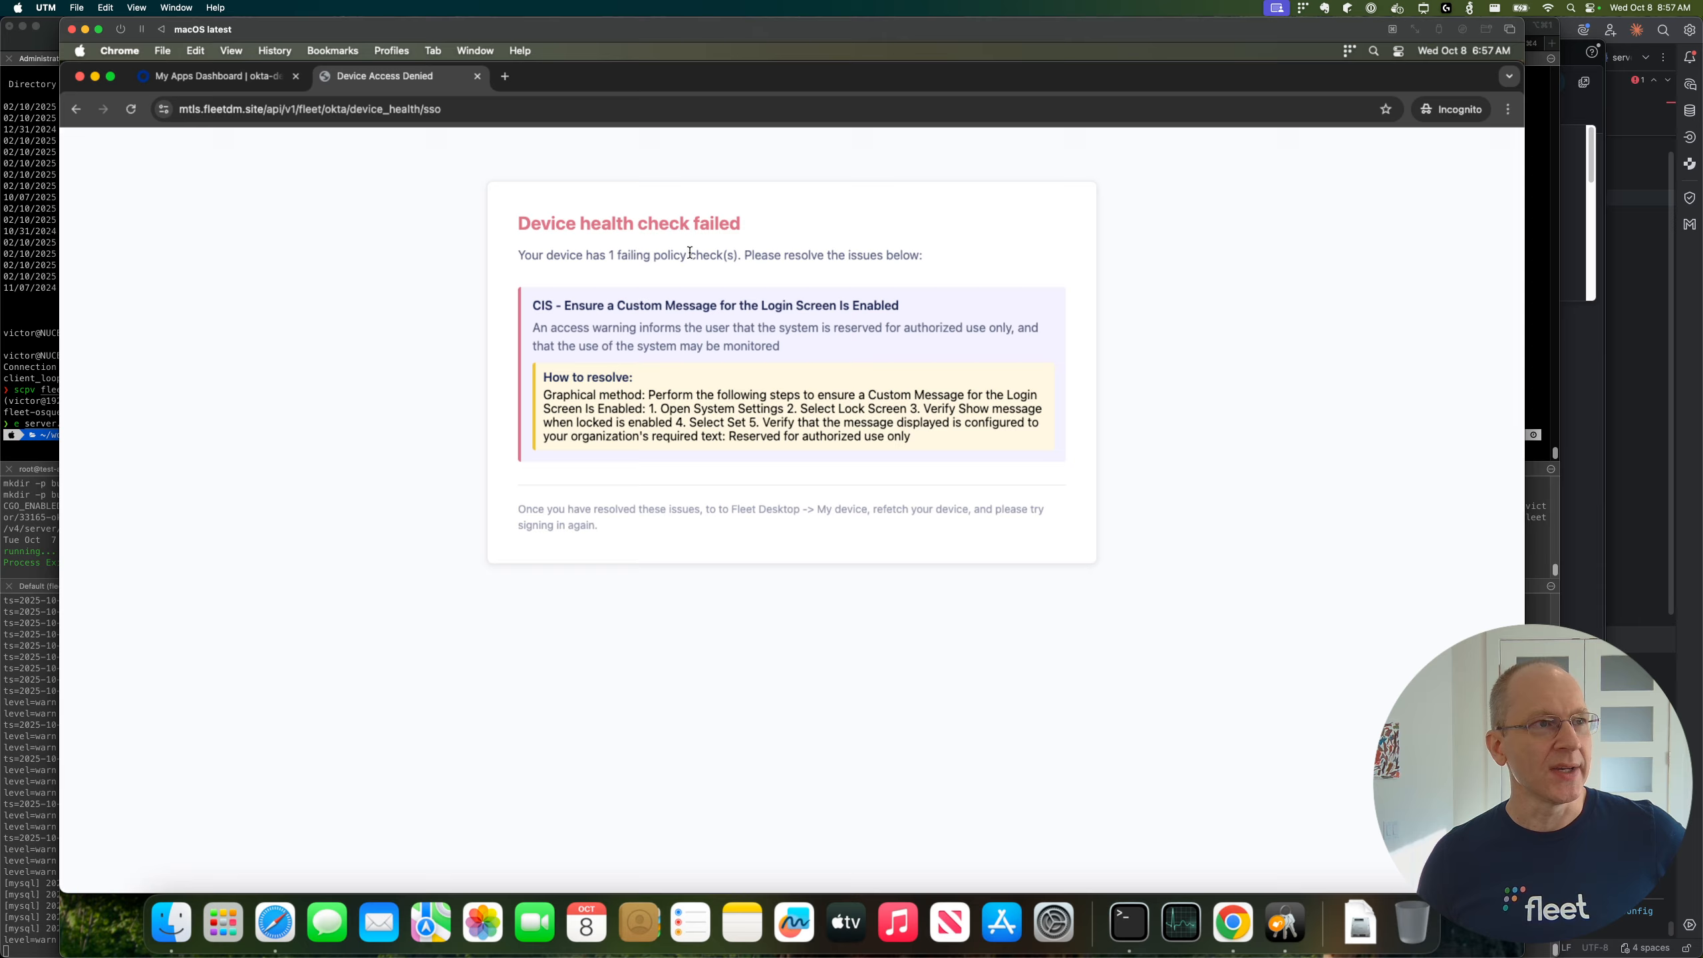
drag(558, 394, 830, 396)
click(894, 402)
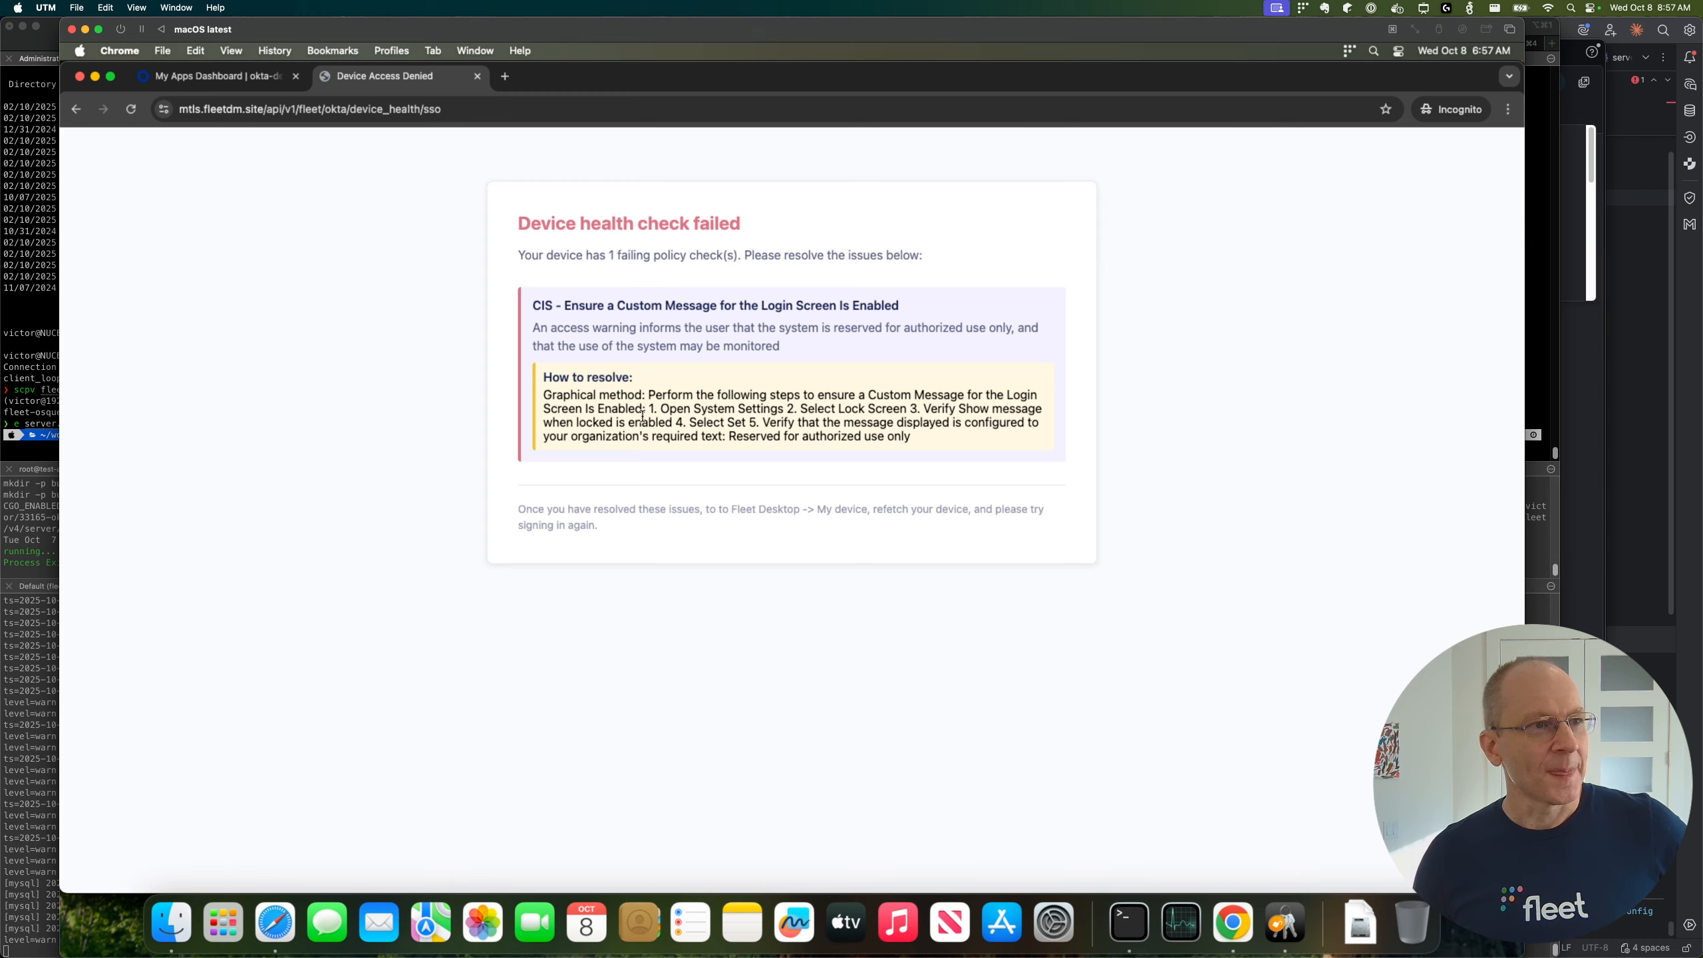
drag(649, 410, 915, 440)
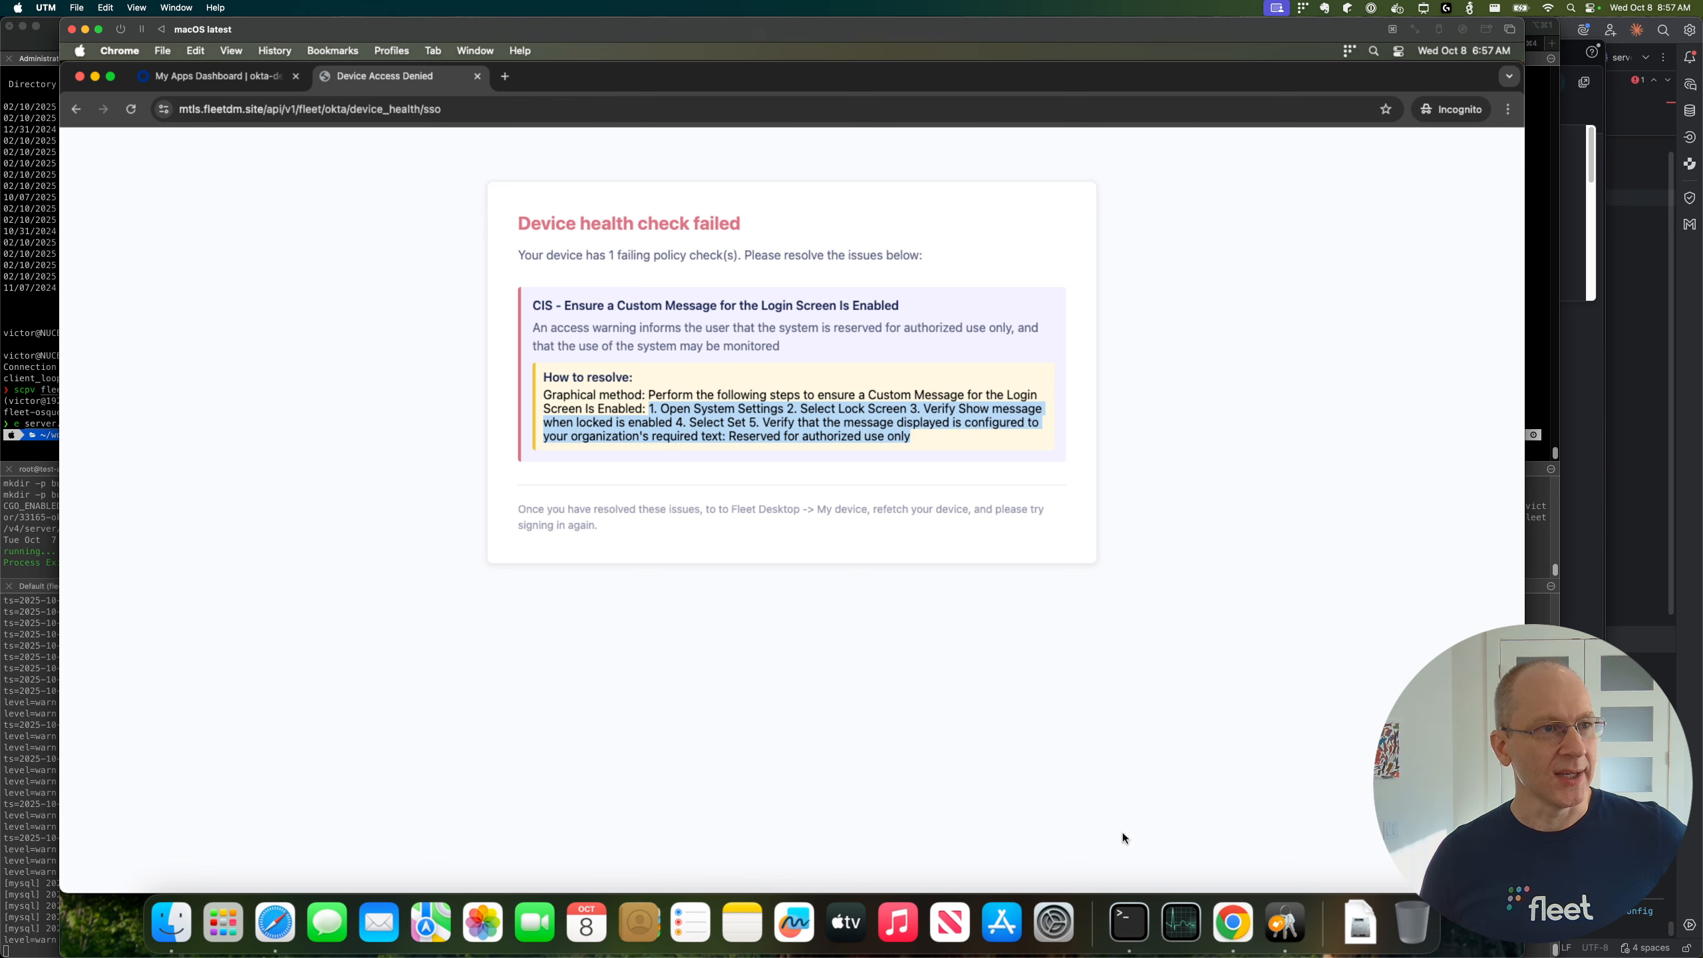
Step: Switch to System Settings, search for "Lock" and open the Lock Screen settings
click(1054, 923)
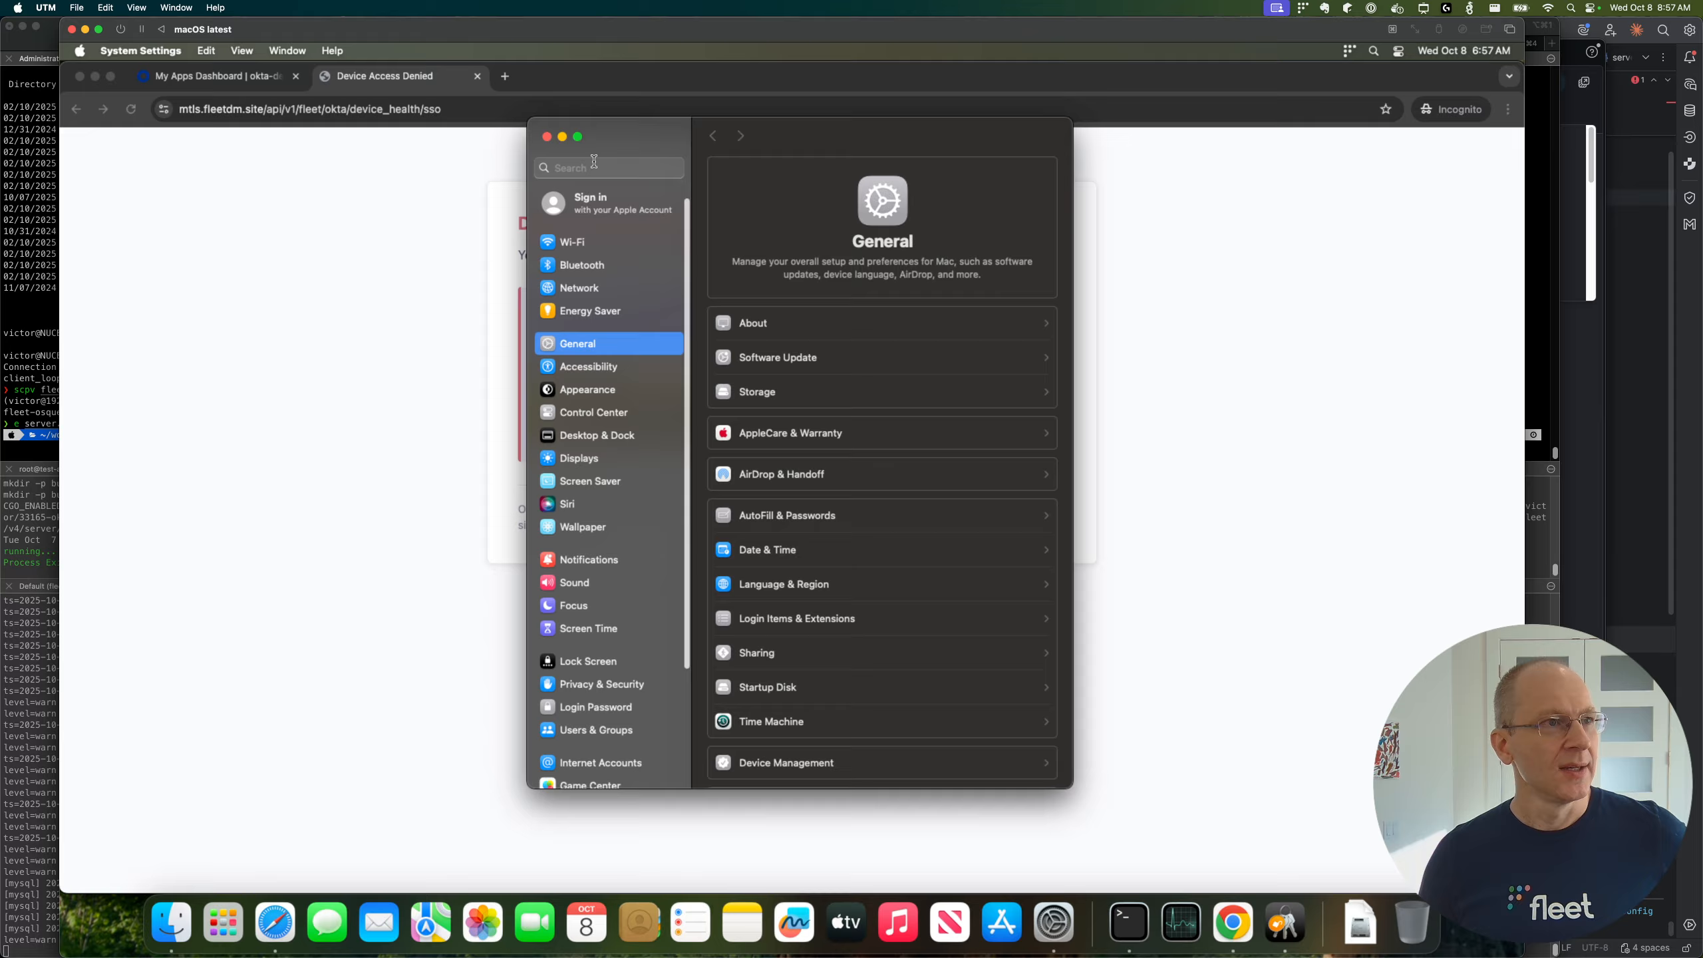
click(594, 162)
text(Lock)
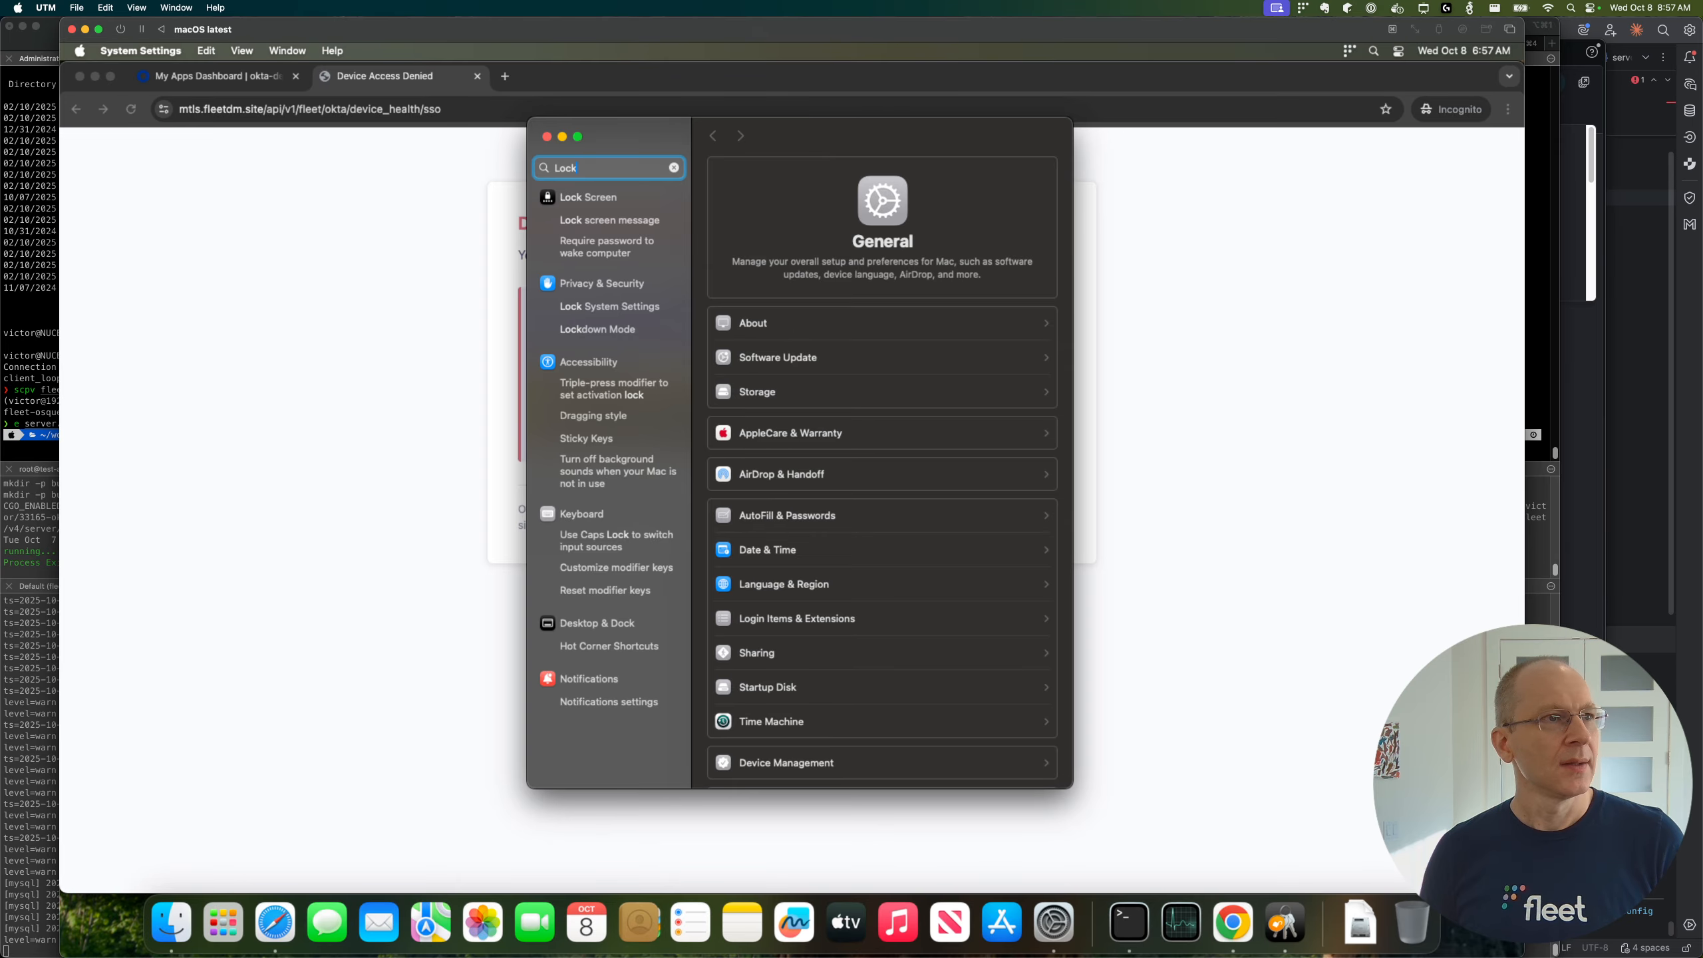
click(577, 196)
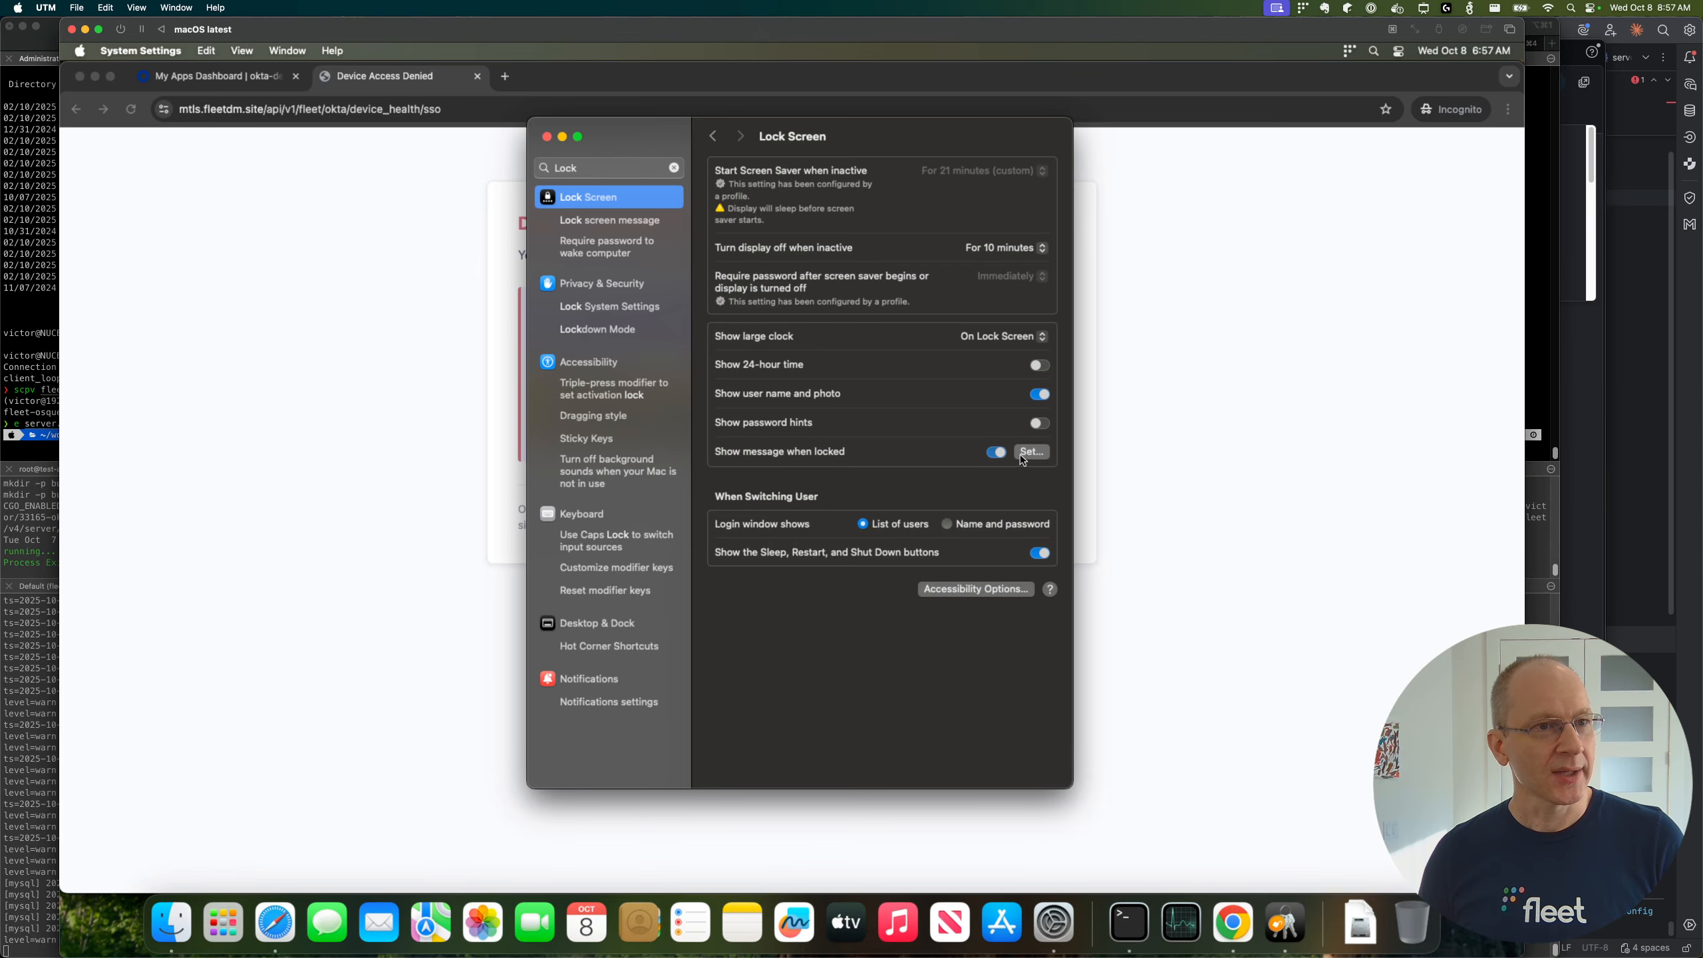
drag(908, 149, 875, 165)
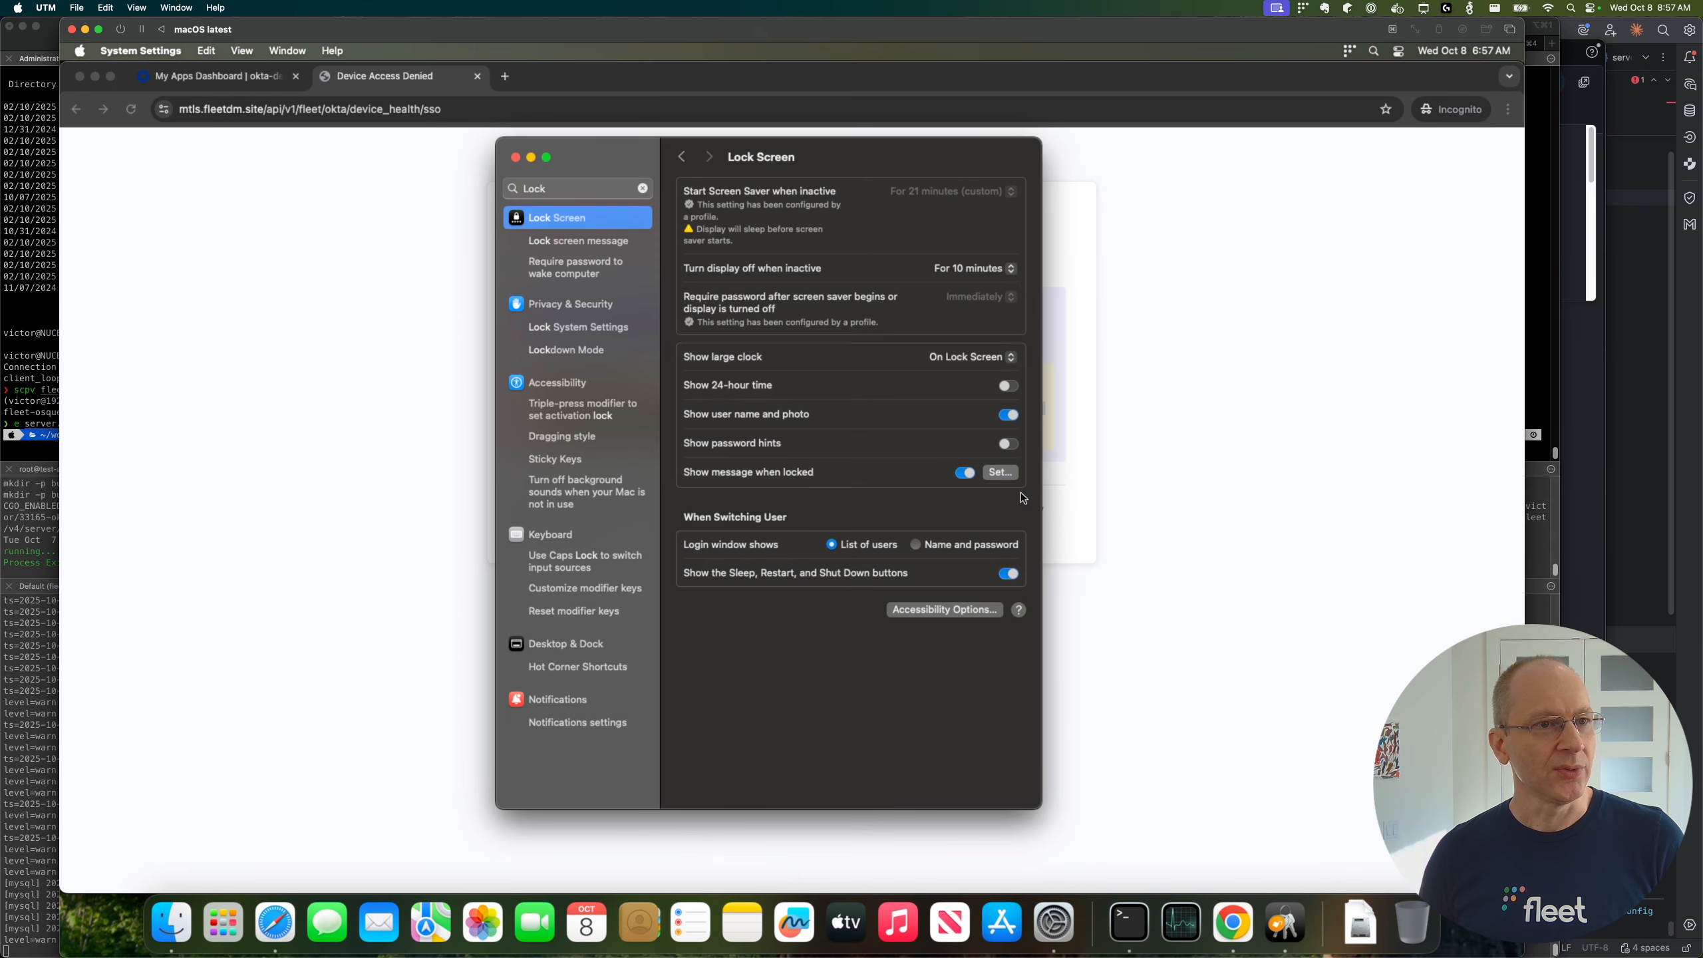
Step: Set the lock screen message to "Reserved for authorized use only"
click(1000, 472)
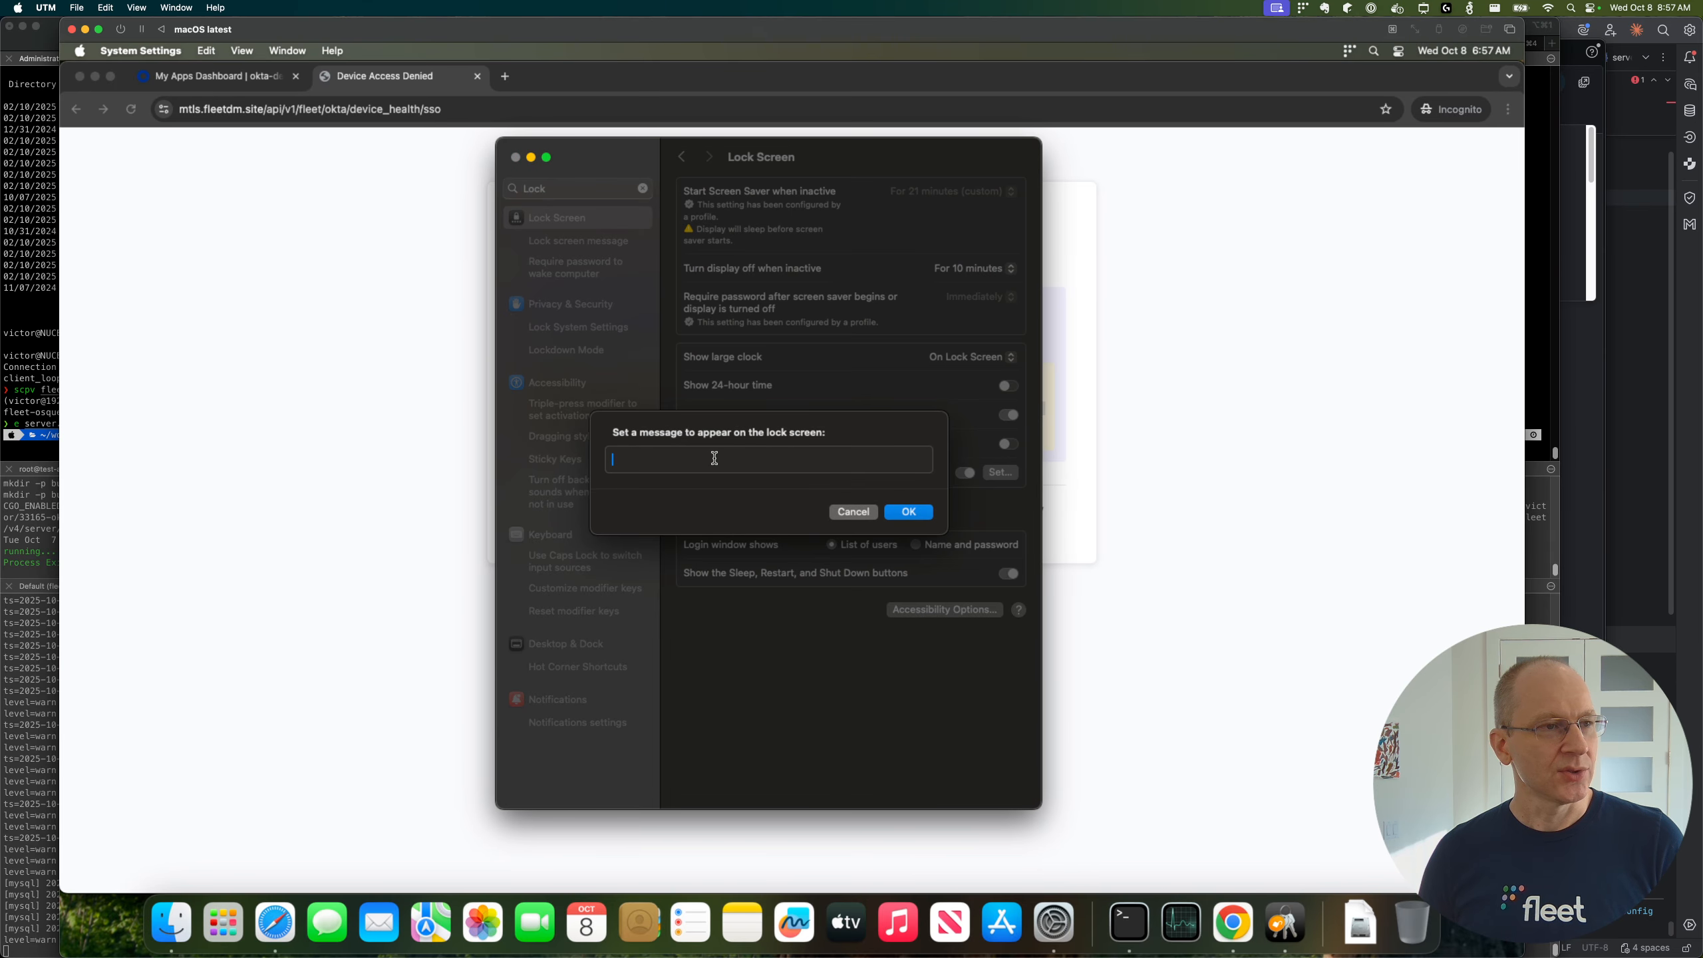
text(Reserved for a)
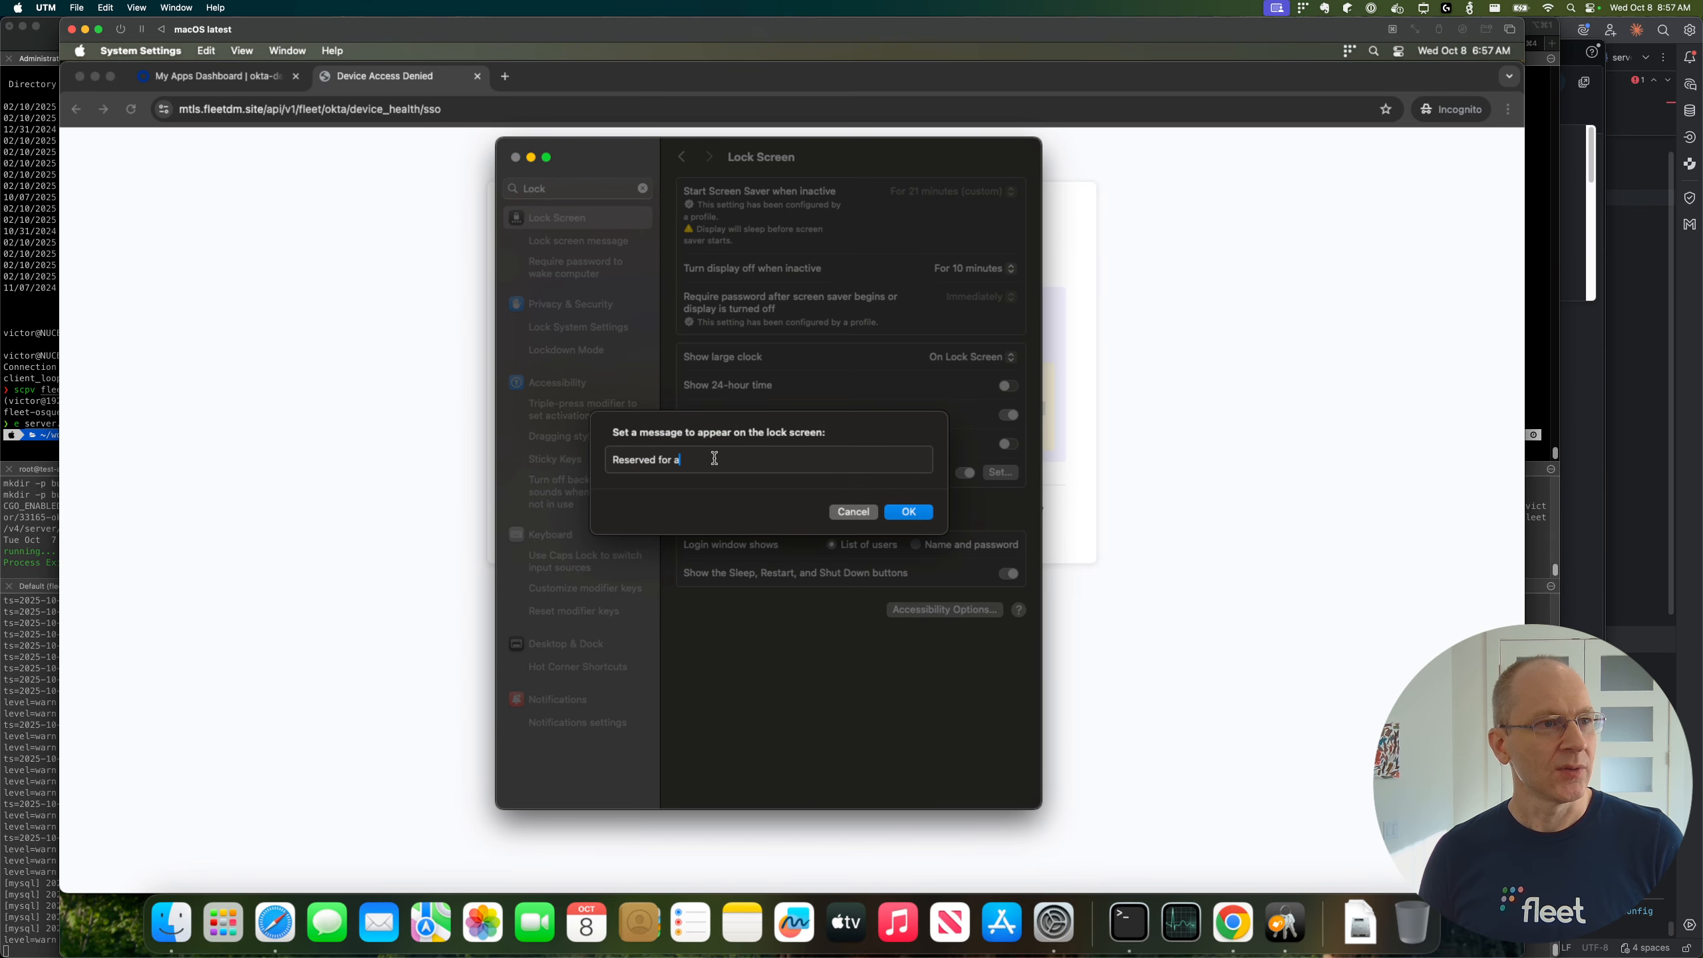
text(uthorized use )
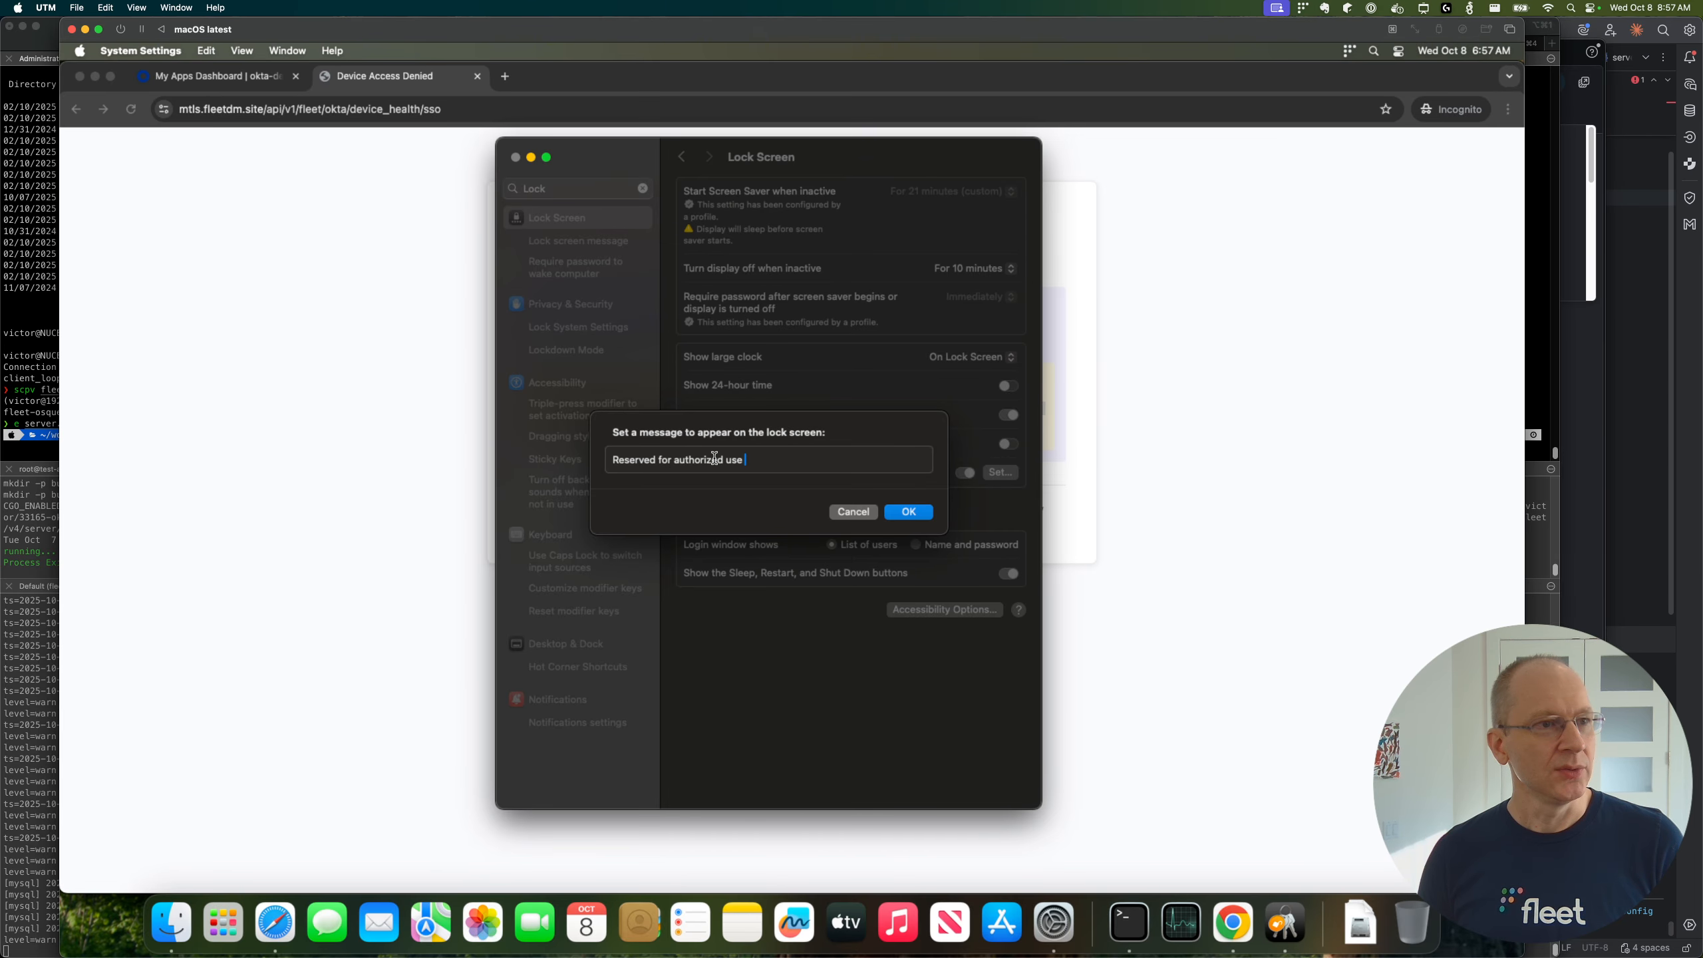
text(only)
click(909, 512)
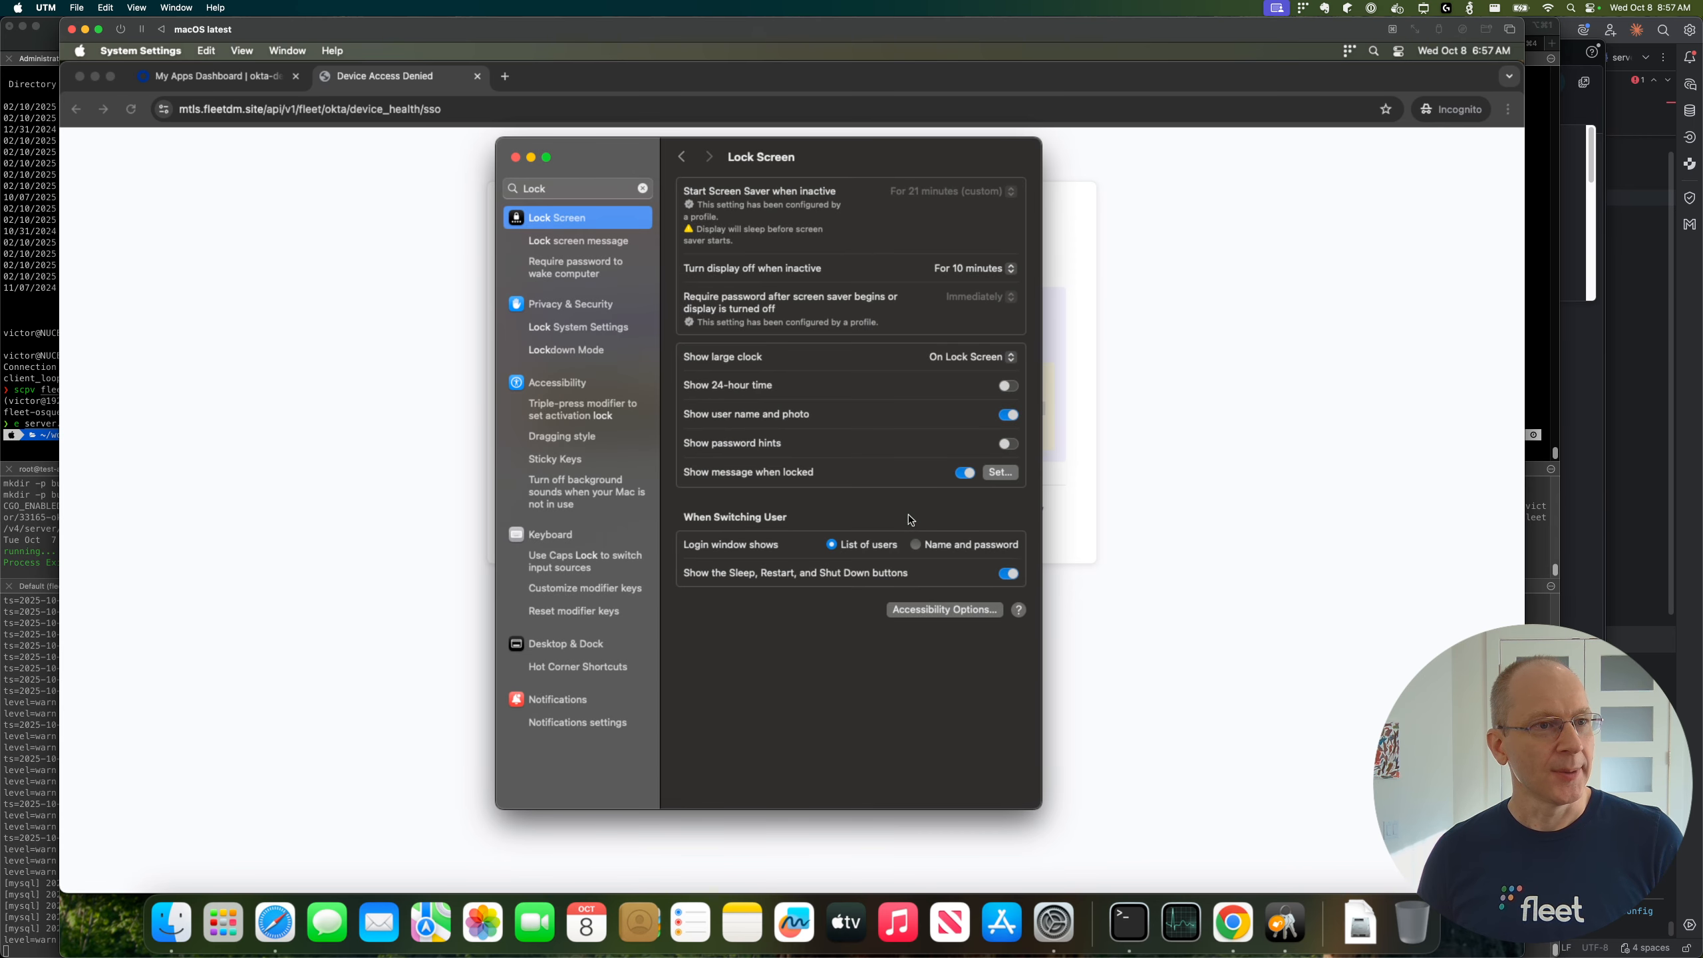
Step: Return to the health check page in Chrome and read the note on what to do after resolving the issues
click(1146, 601)
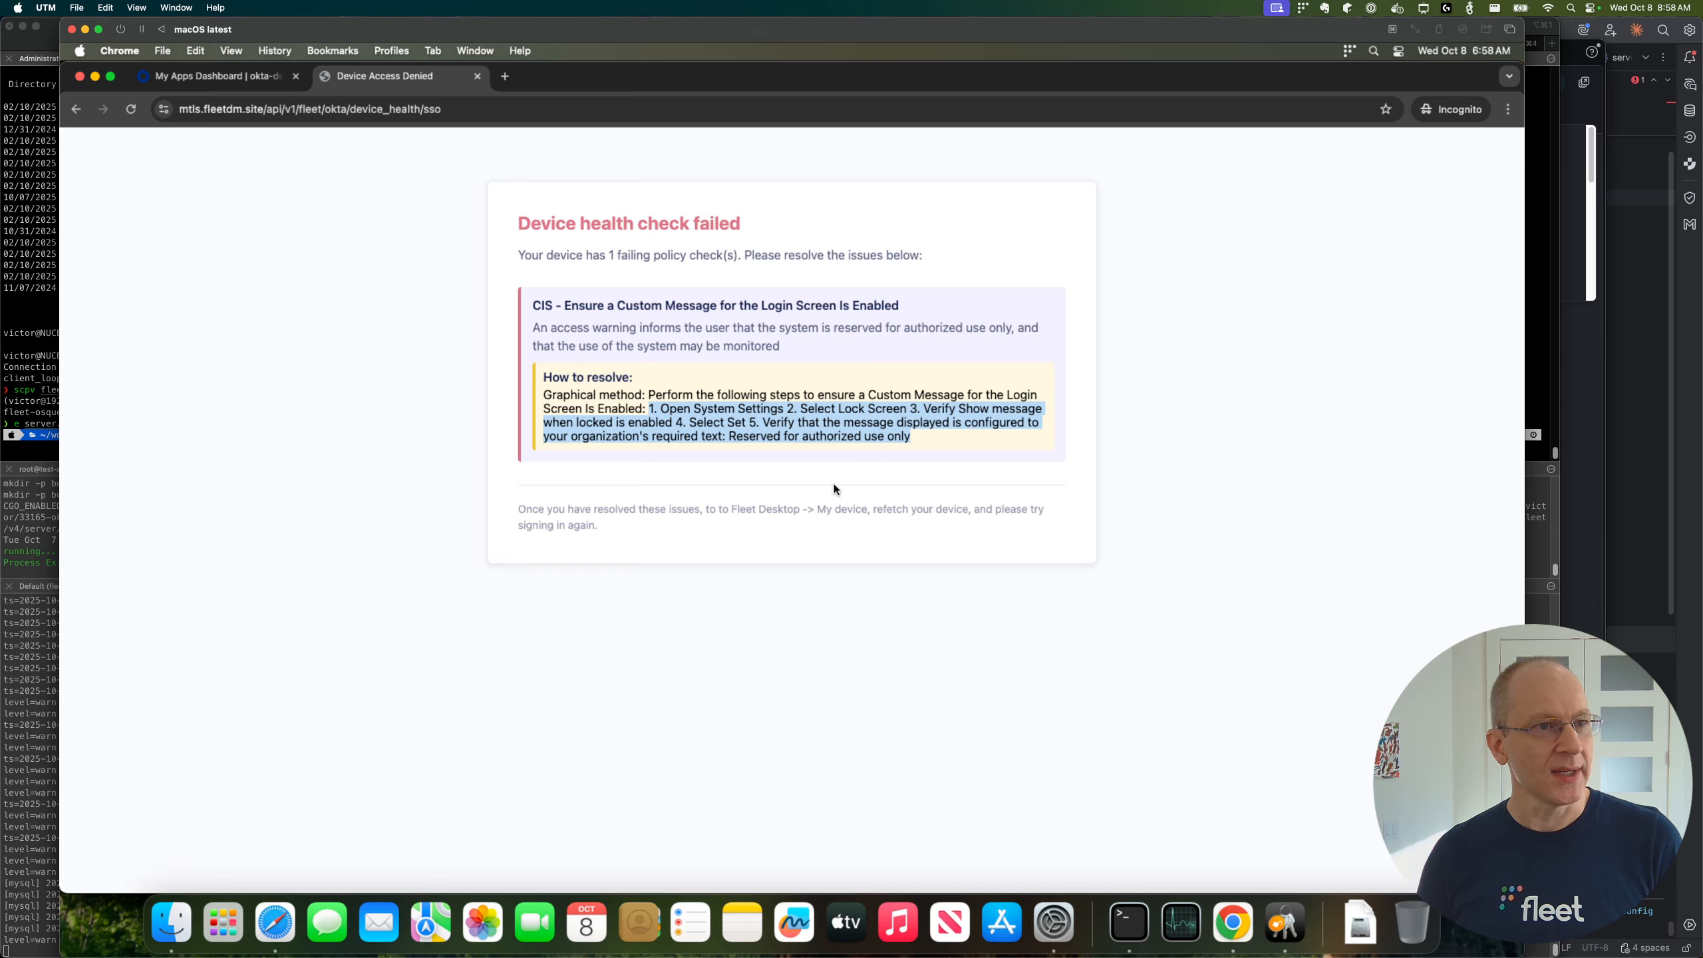
drag(539, 514, 971, 513)
click(876, 515)
click(995, 512)
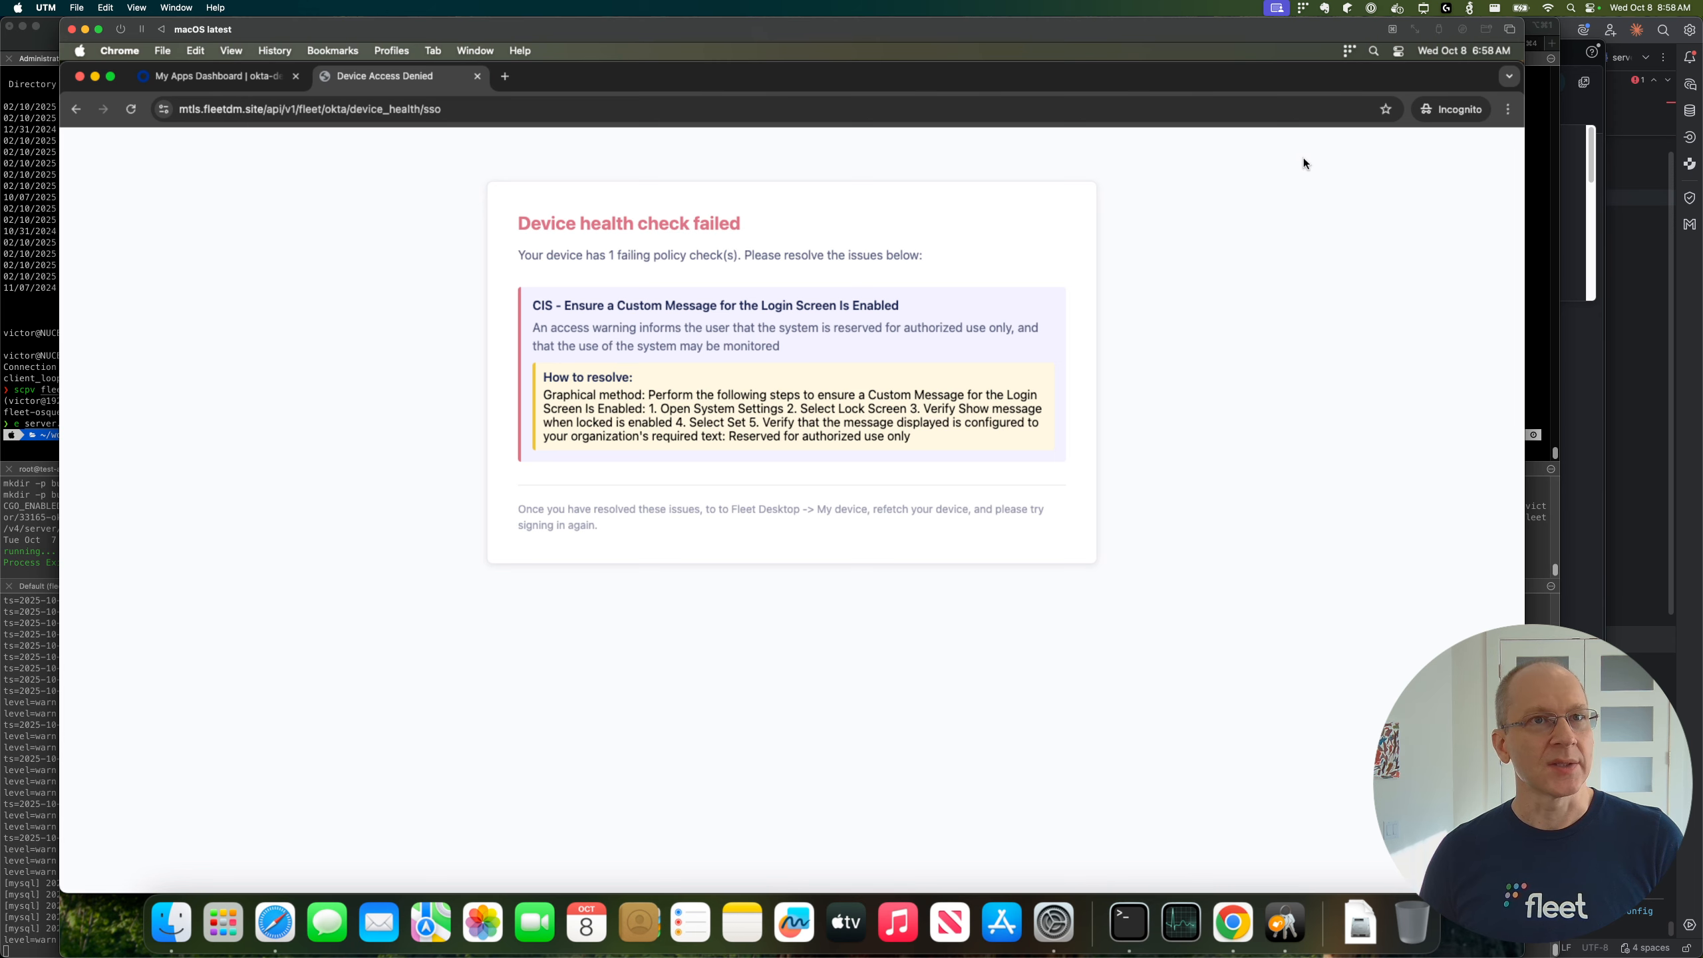
Step: Open My device from Fleet Desktop, refetch the device to update its policy status, and return to Chrome
click(1351, 51)
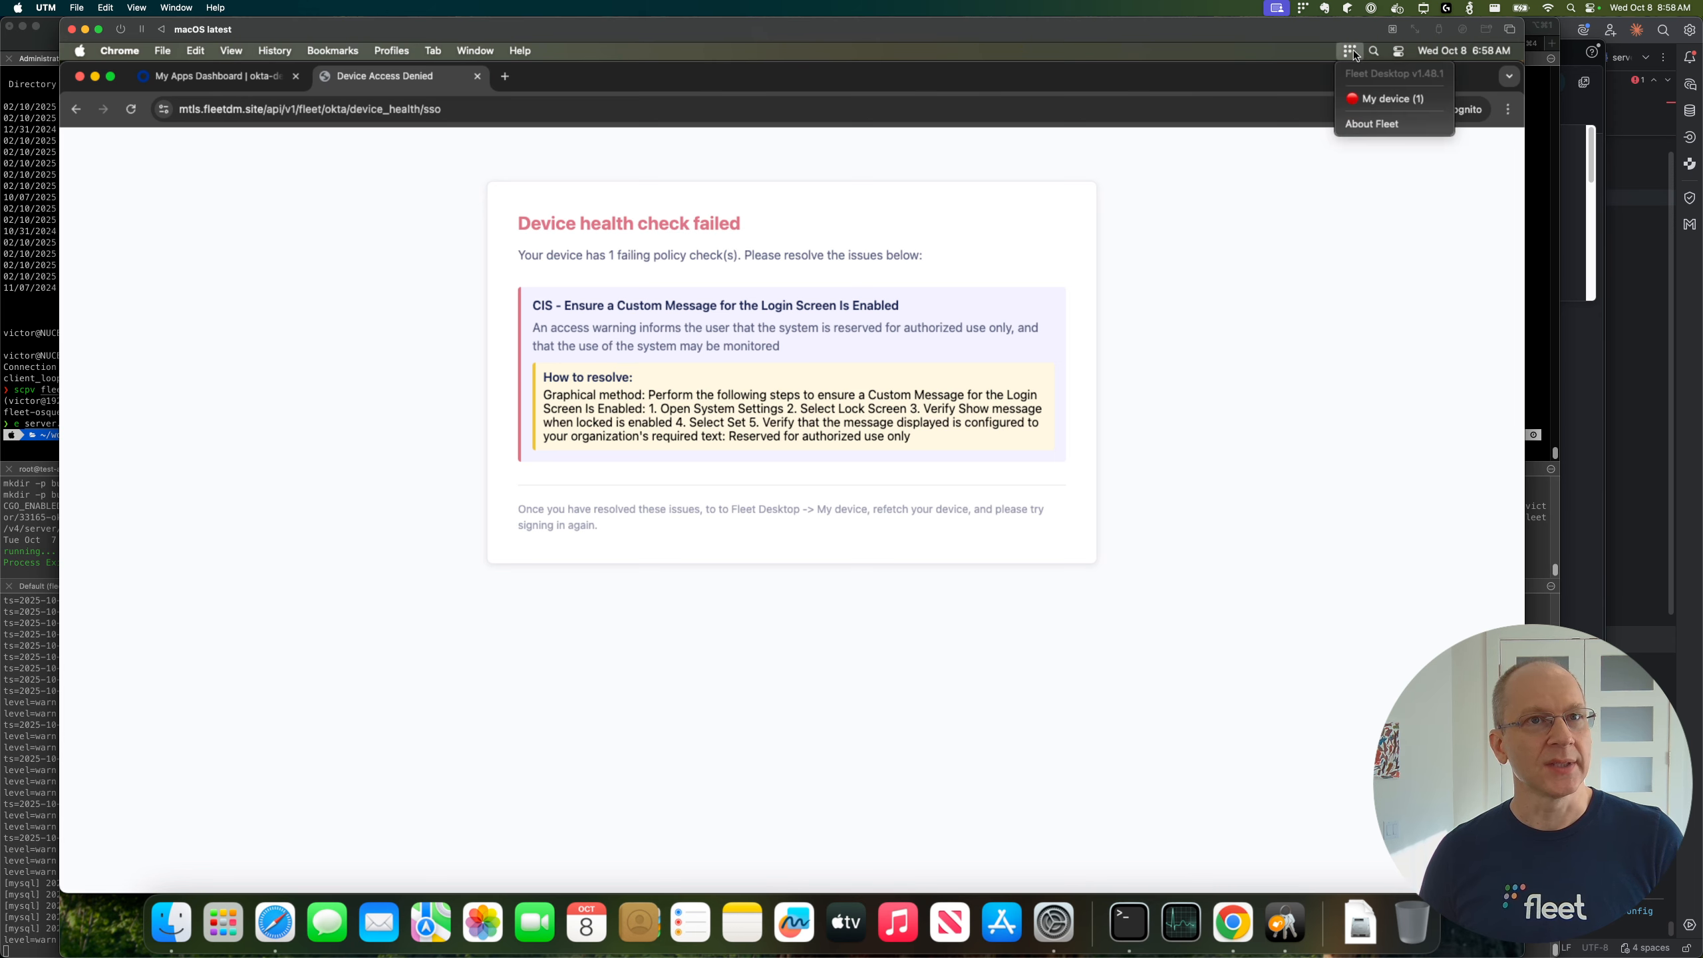
click(1373, 97)
click(1170, 177)
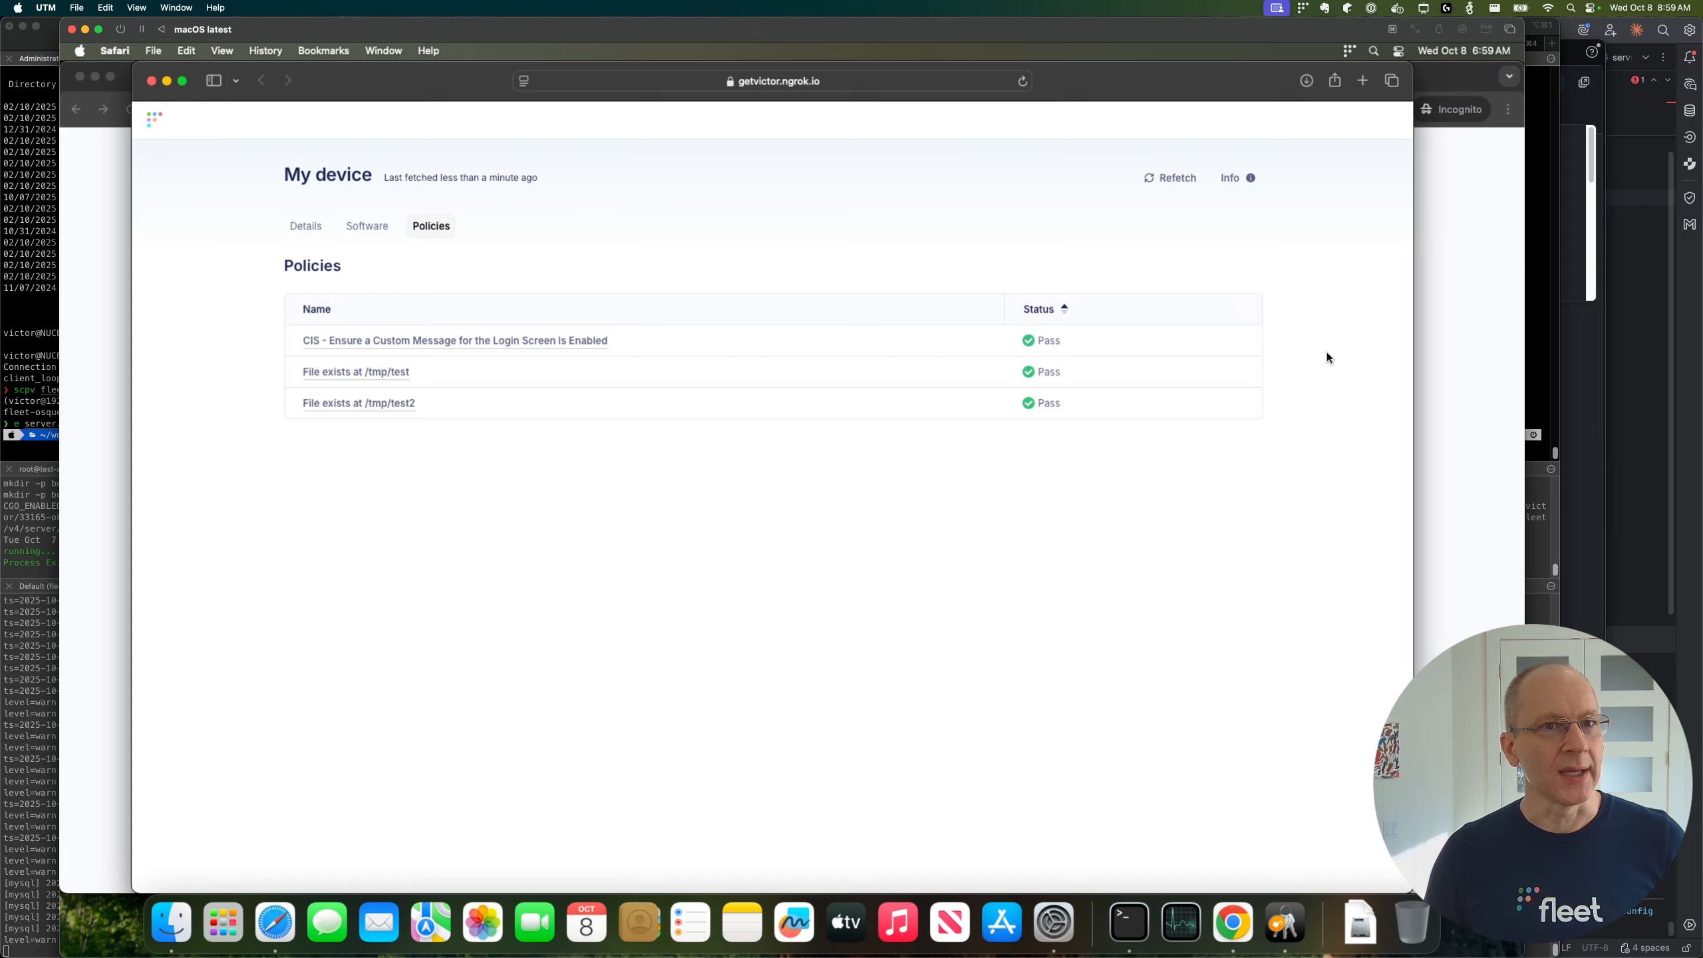
click(1439, 328)
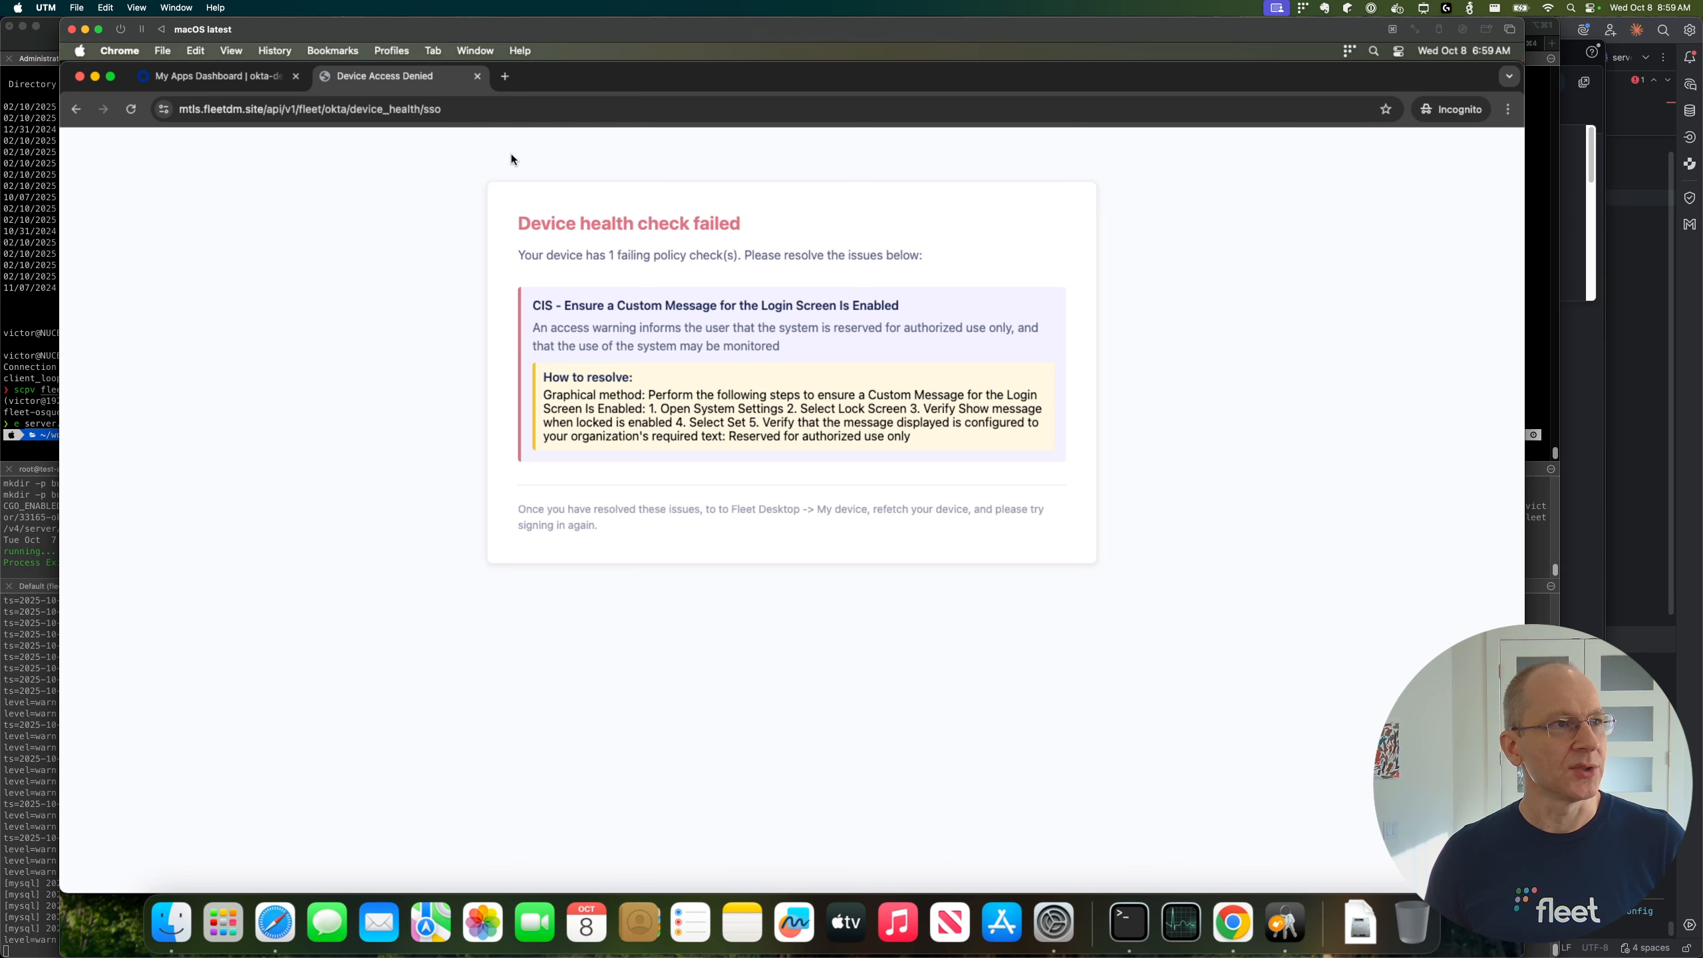
Step: Close the failed health check page, launch Bookmark App from the Okta dashboard, verify with Fleet and check the resulting page
click(478, 76)
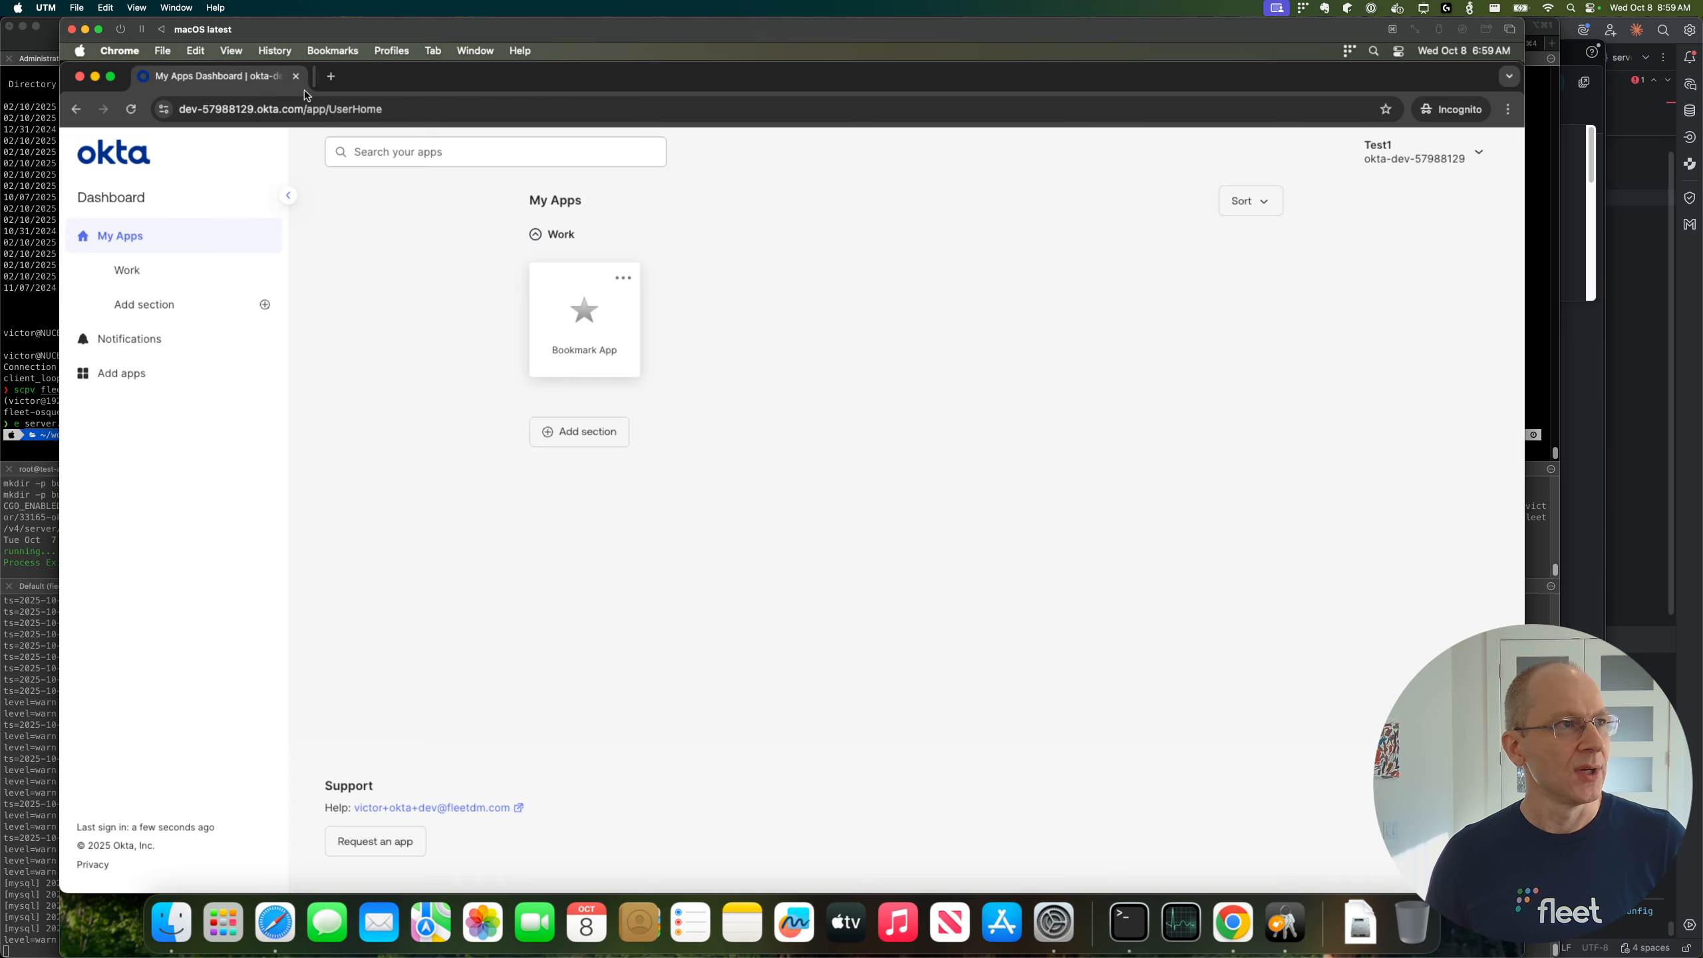
click(582, 324)
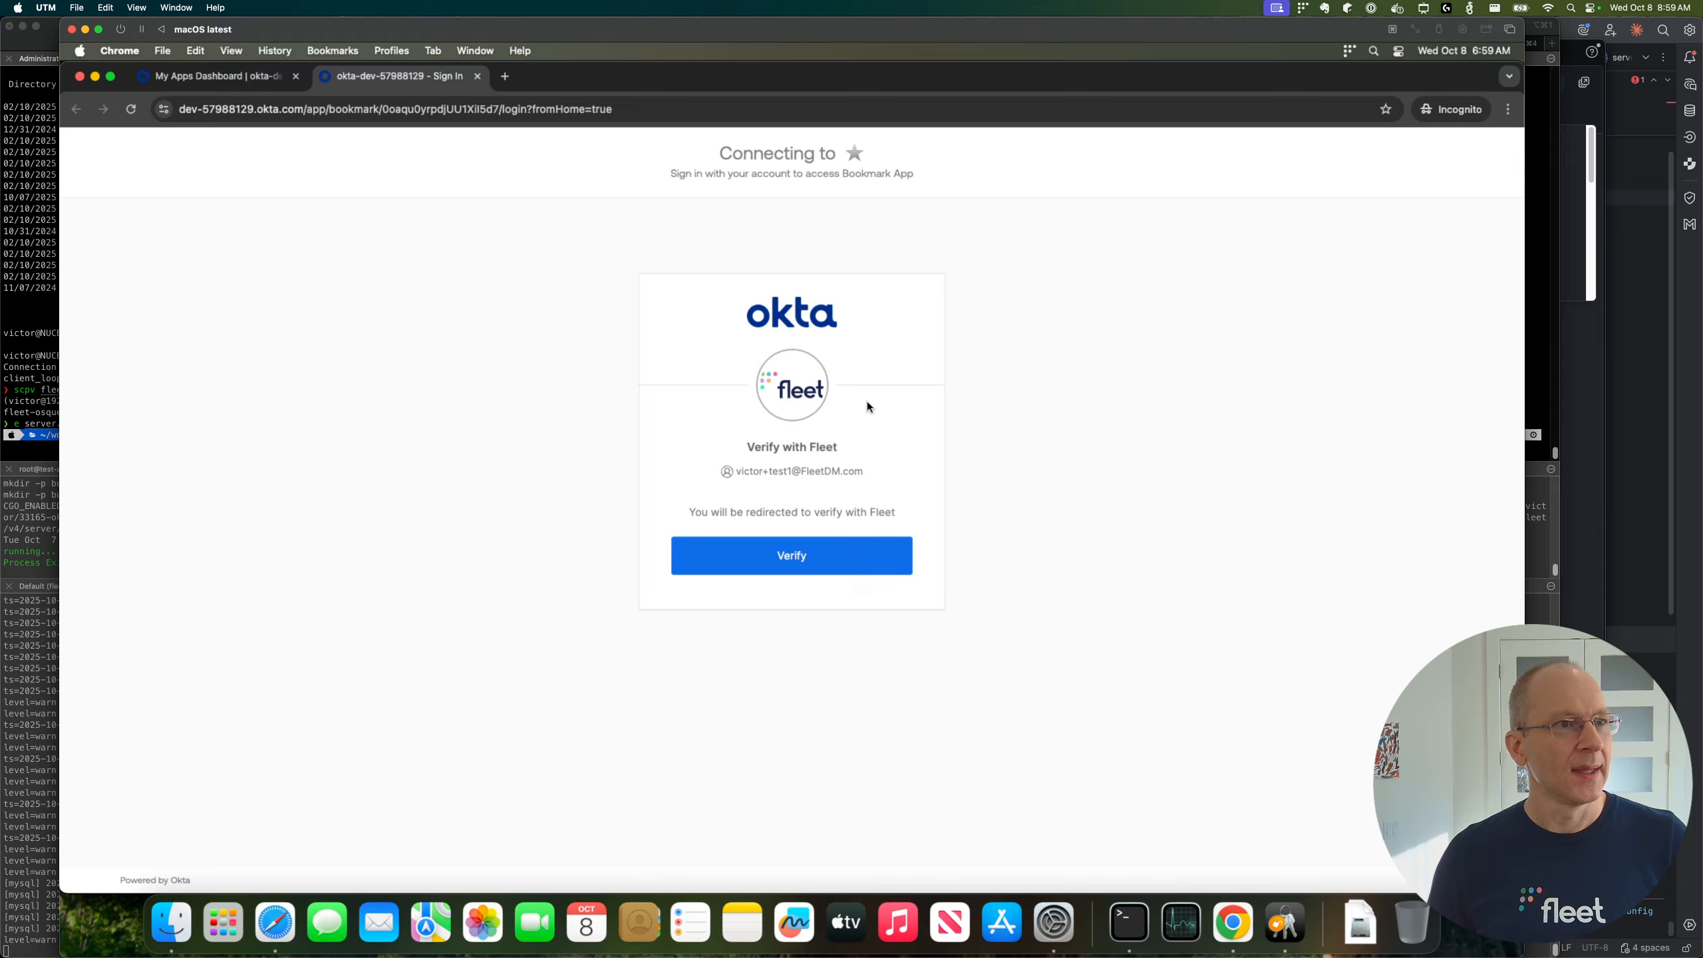
click(798, 555)
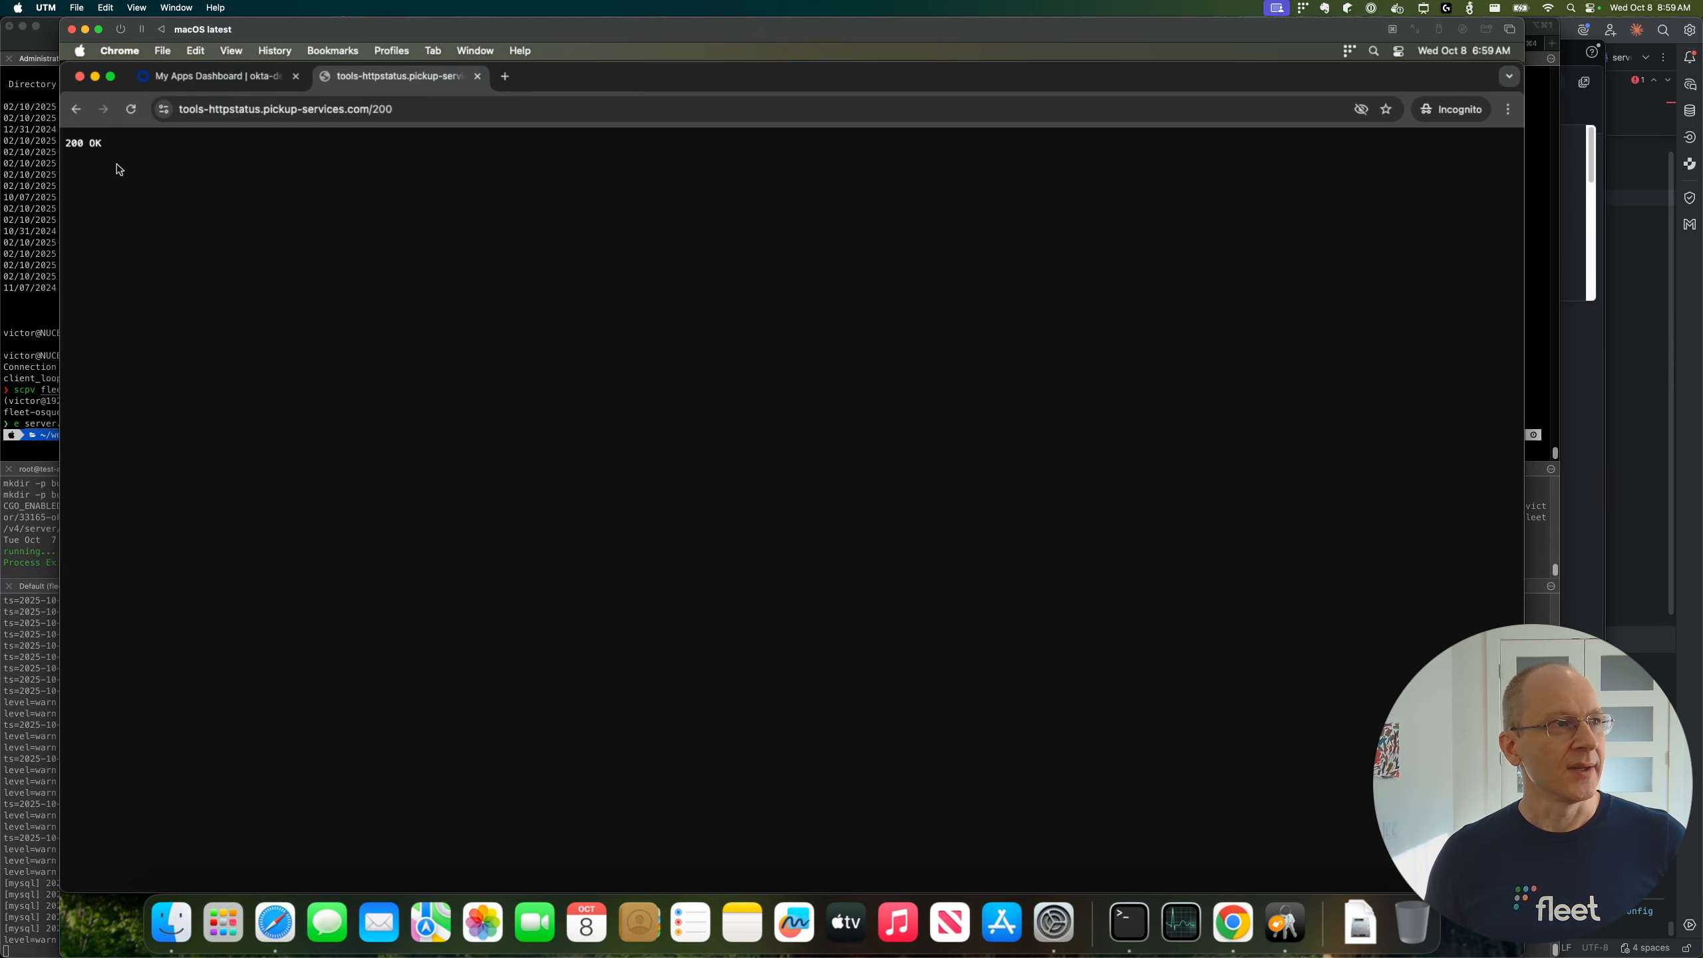
triple_click(76, 142)
click(286, 178)
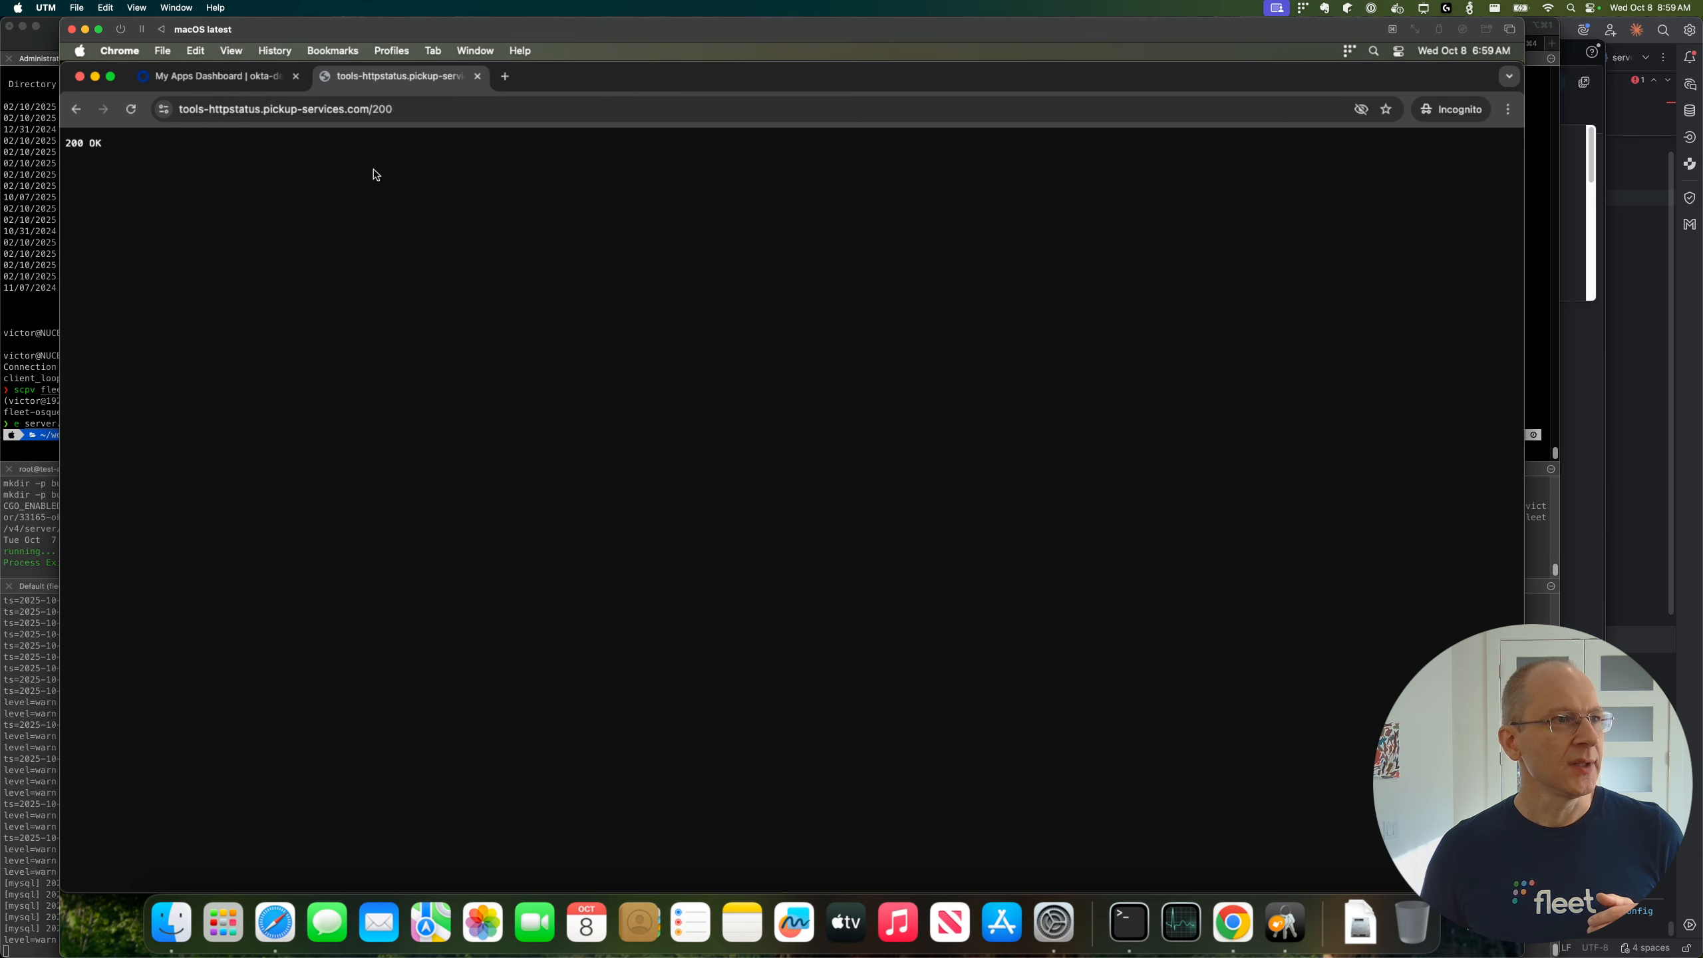
Step: Return to the Okta dashboard, view the Fleet Identity certificate in Keychain Access, and switch back to Chrome
click(242, 83)
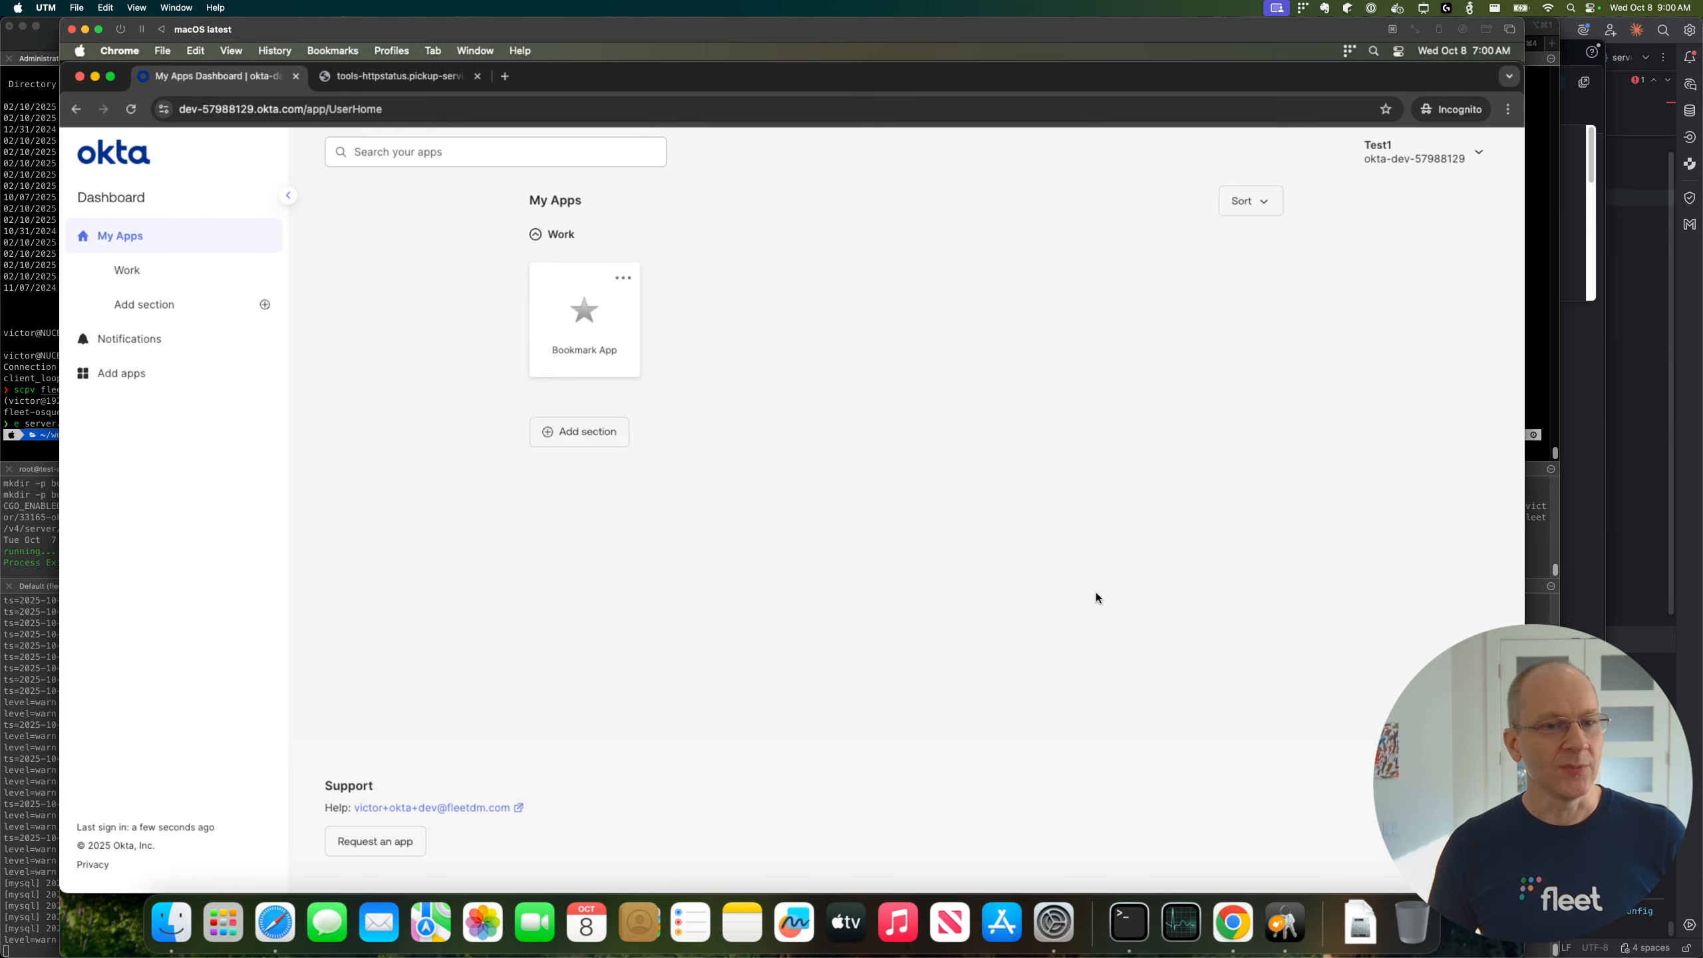
click(1283, 906)
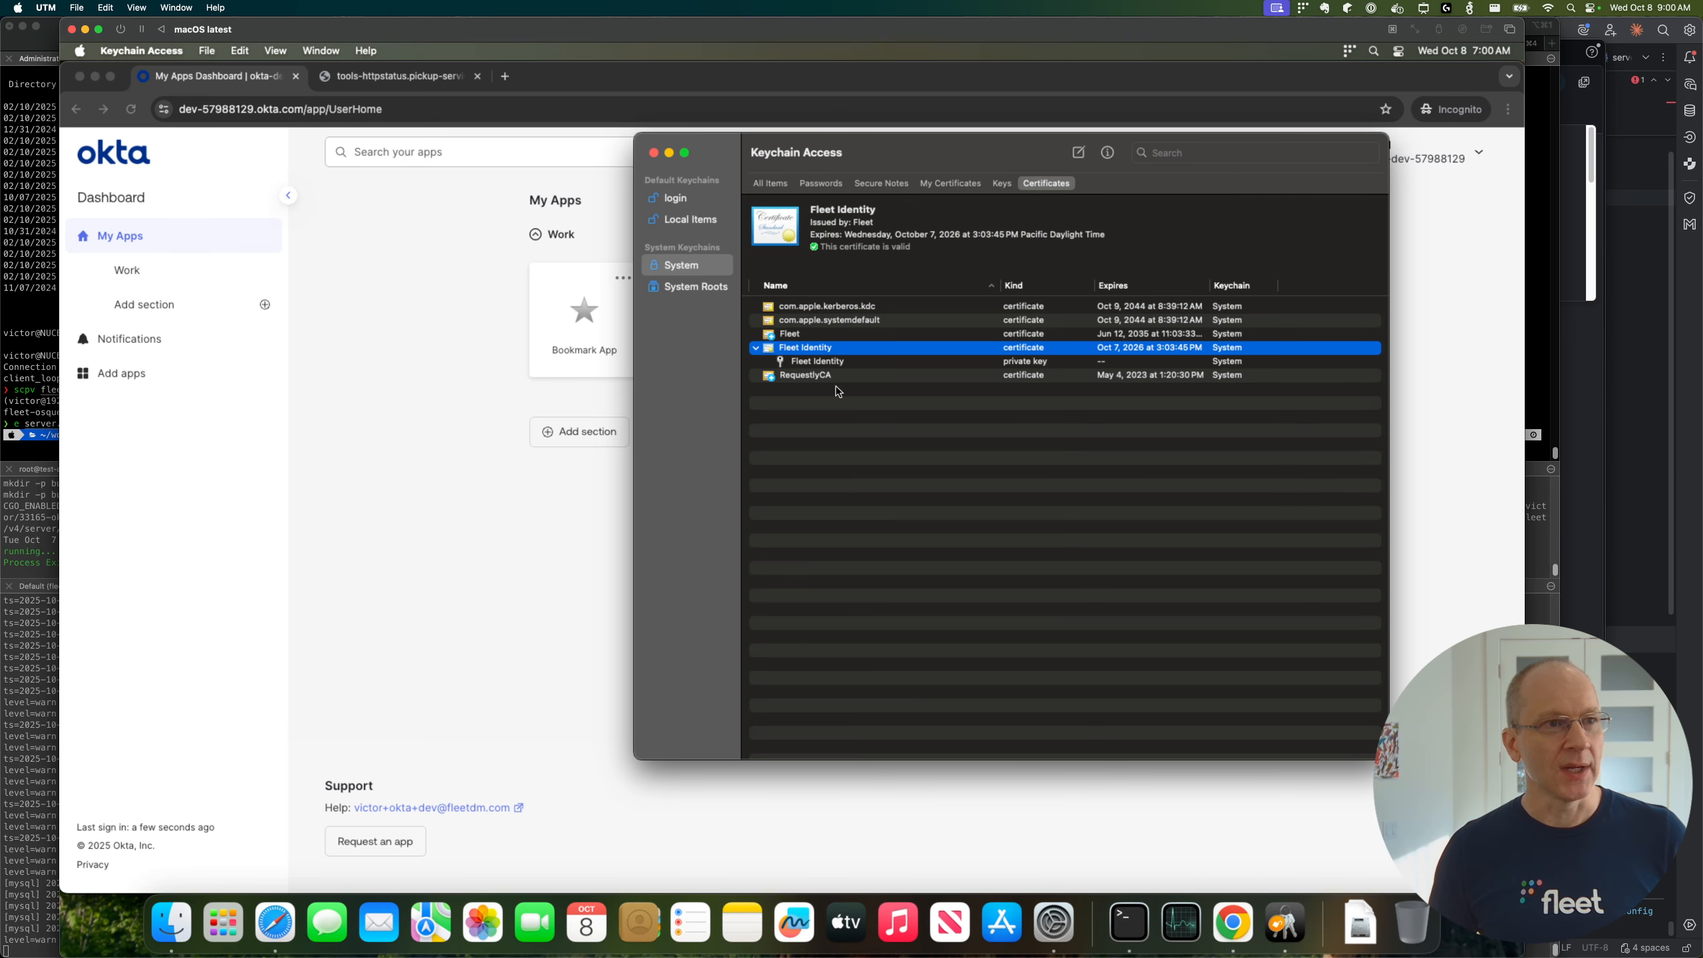
click(584, 529)
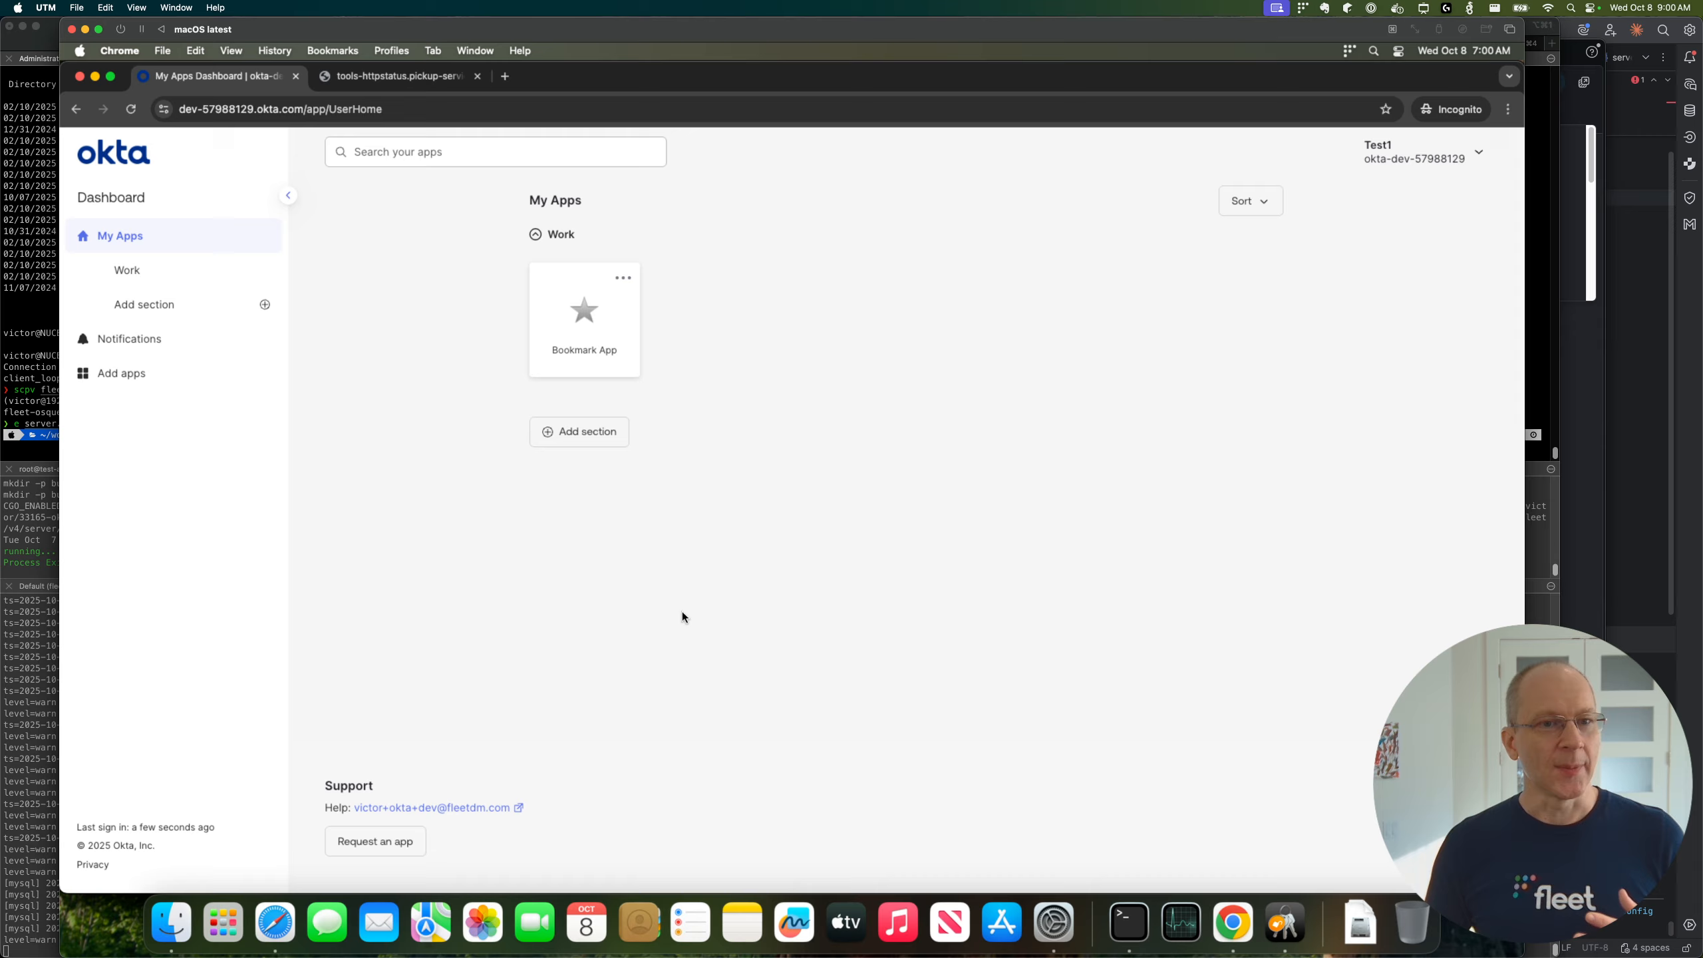